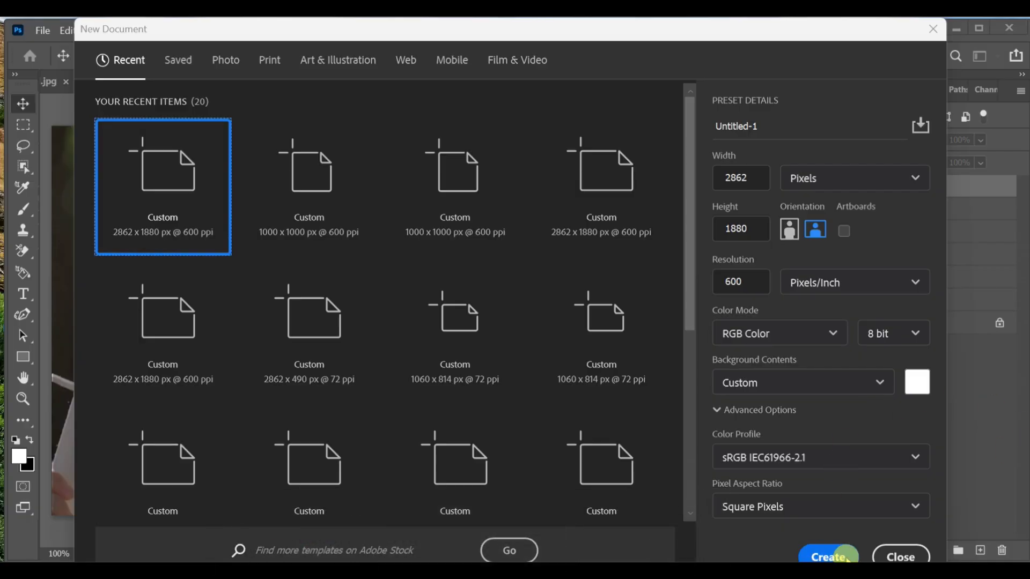
Step: Create the document from the recent 2862 × 1880 px, 600 ppi preset
click(829, 553)
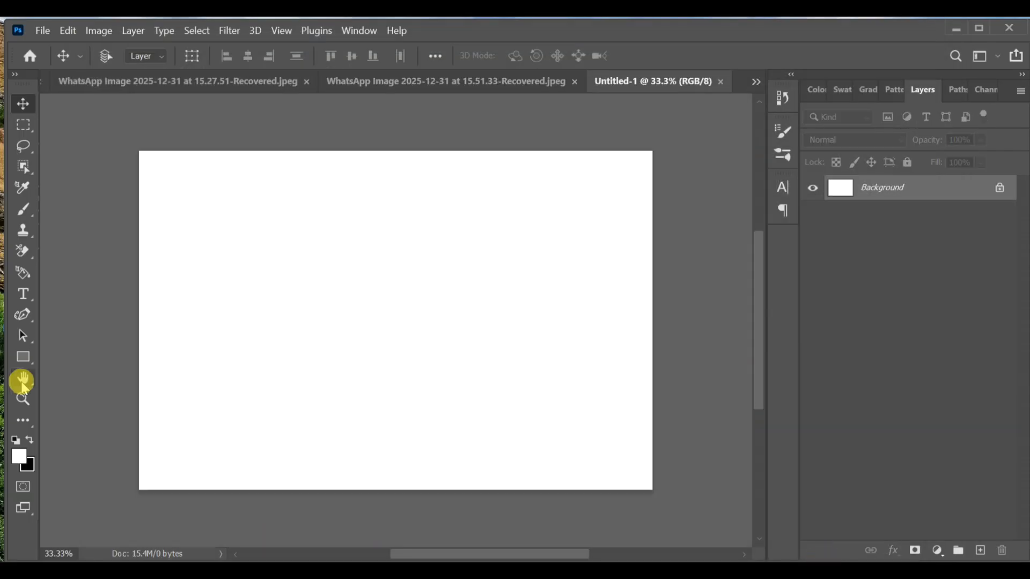
Step: Fit the canvas in the window and place the portrait photo as an embedded object
click(23, 378)
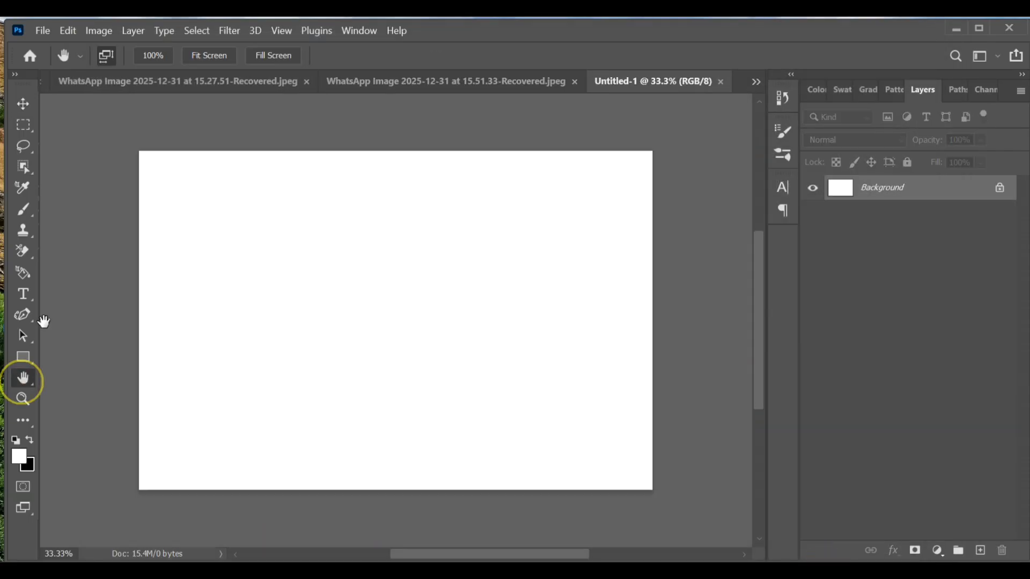
click(211, 58)
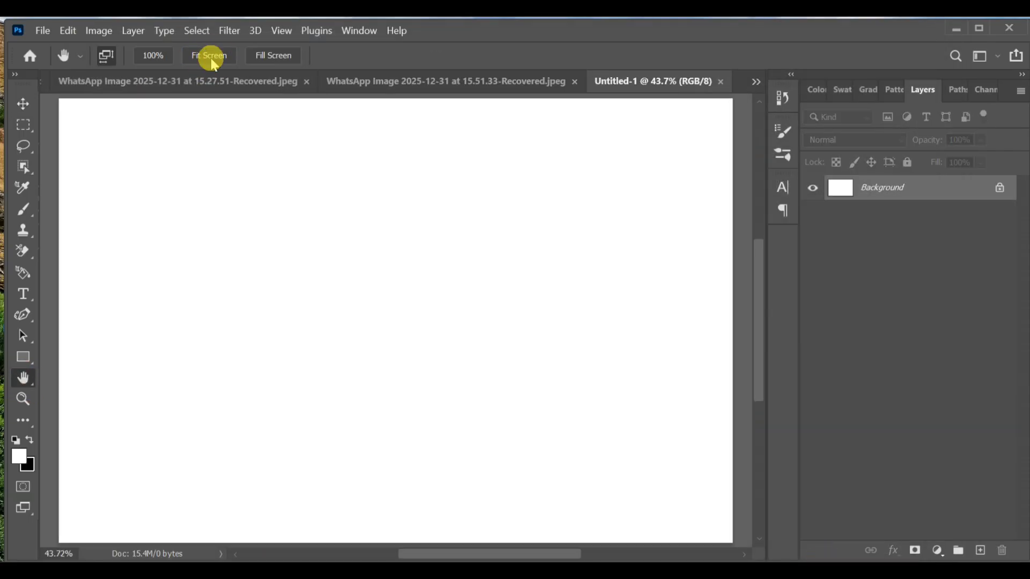
click(41, 31)
click(81, 356)
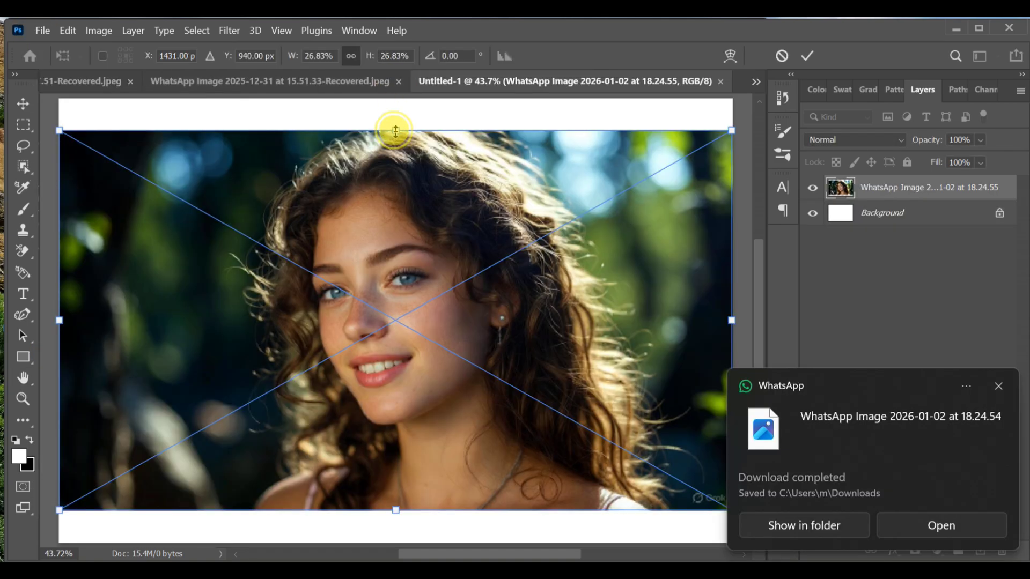
Step: Enlarge the placed portrait to about 32%, shift it down to fill the canvas, and commit
drag(396, 130, 408, 90)
scroll(412, 161, down, 2)
drag(414, 215, 416, 241)
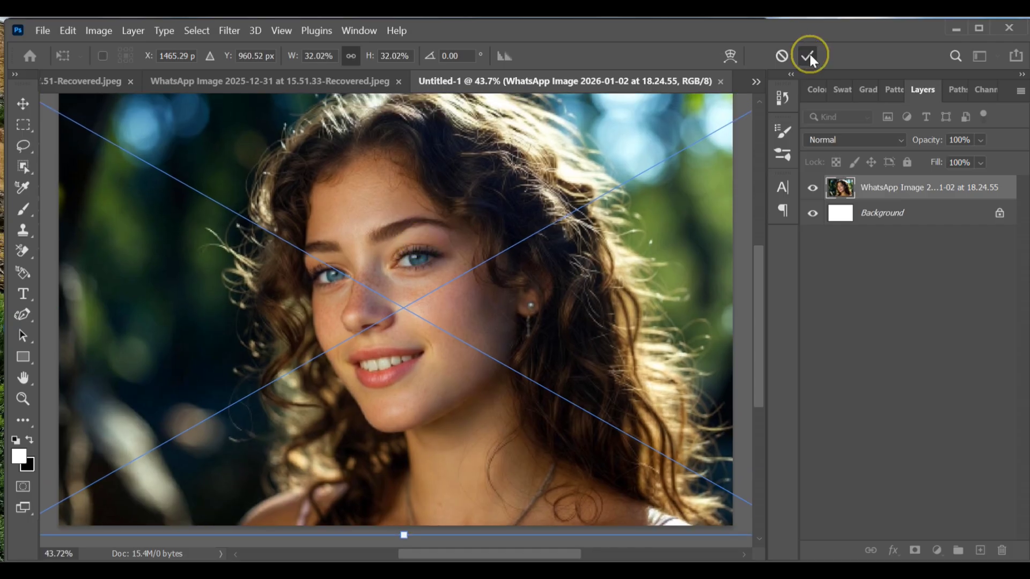
click(808, 55)
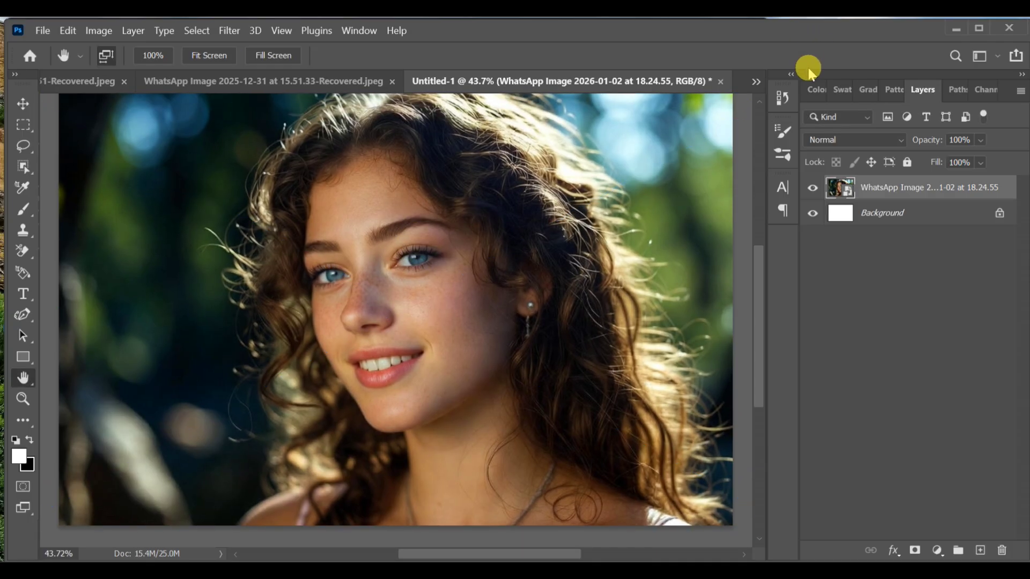
Step: Add a Gradient Fill layer above the portrait, starting from the Purple_02 preset
click(937, 550)
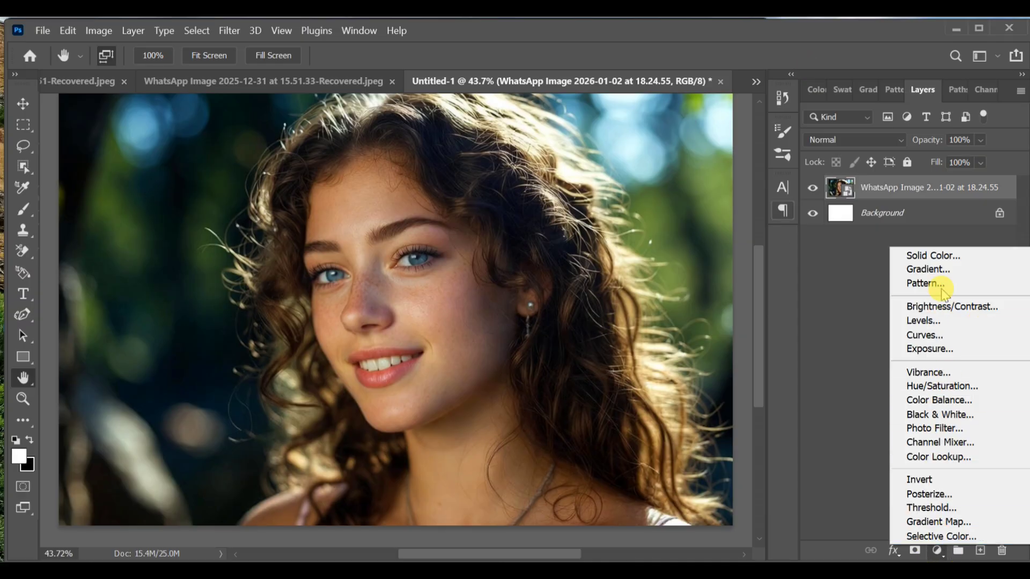
click(930, 269)
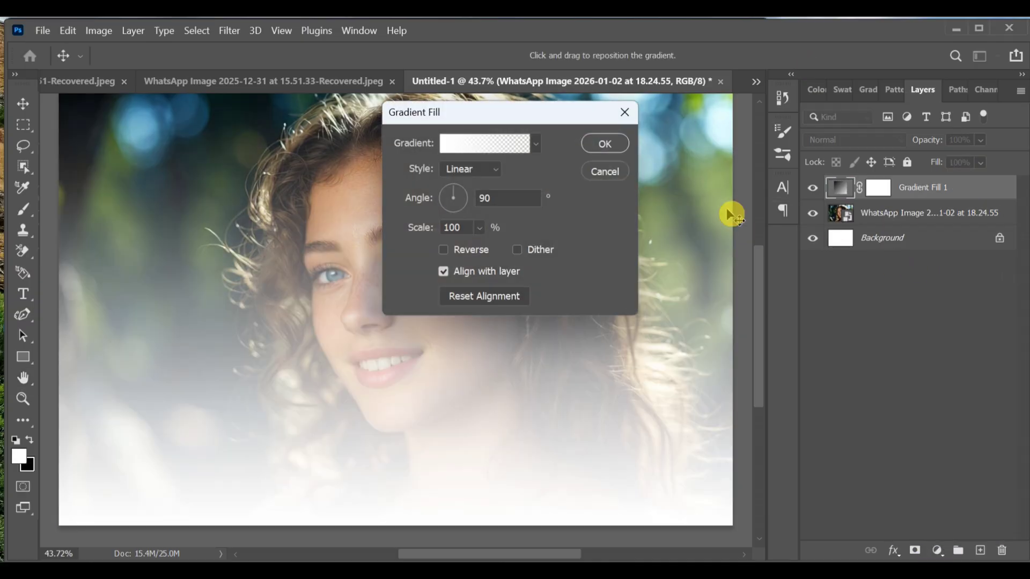
click(471, 150)
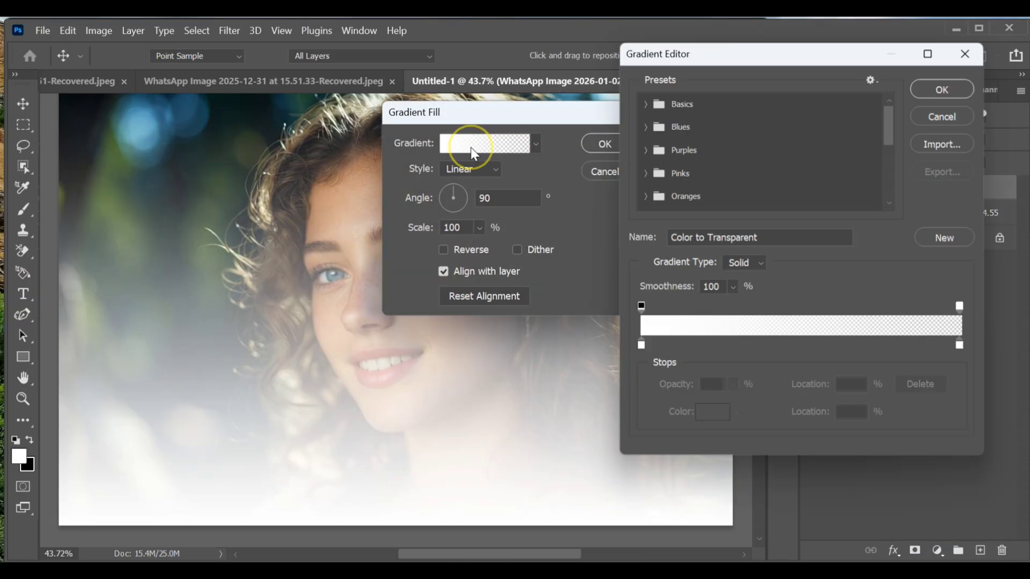
click(642, 144)
click(681, 177)
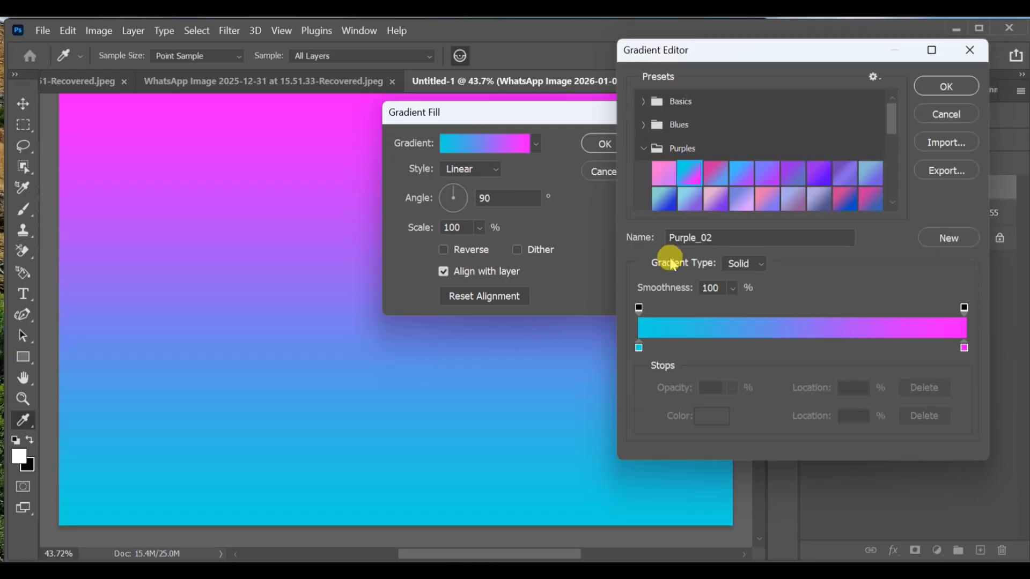
Step: Set the gradient's left stop to #04418c and right stop to #910596
click(639, 348)
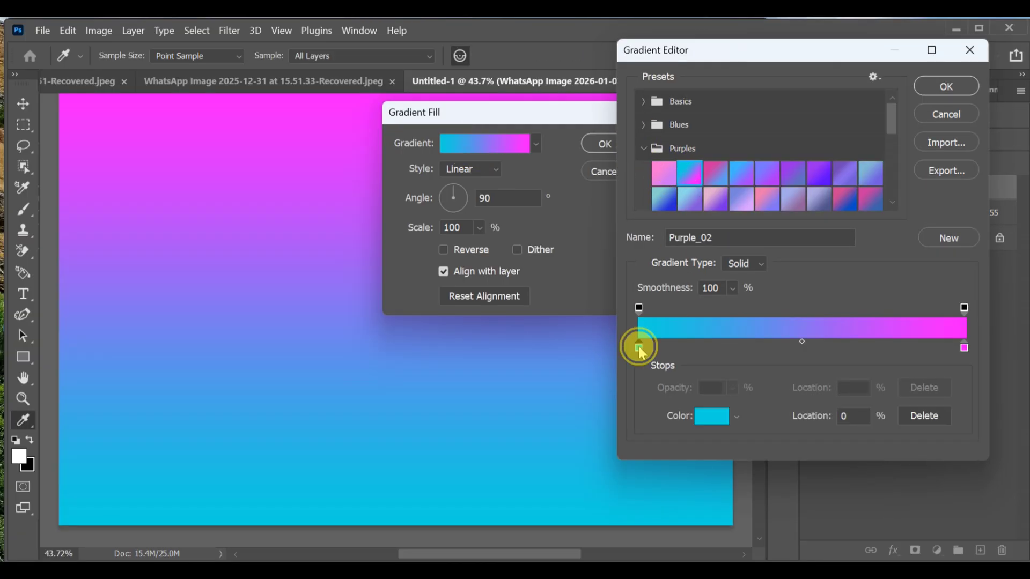
double_click(639, 346)
text(0)
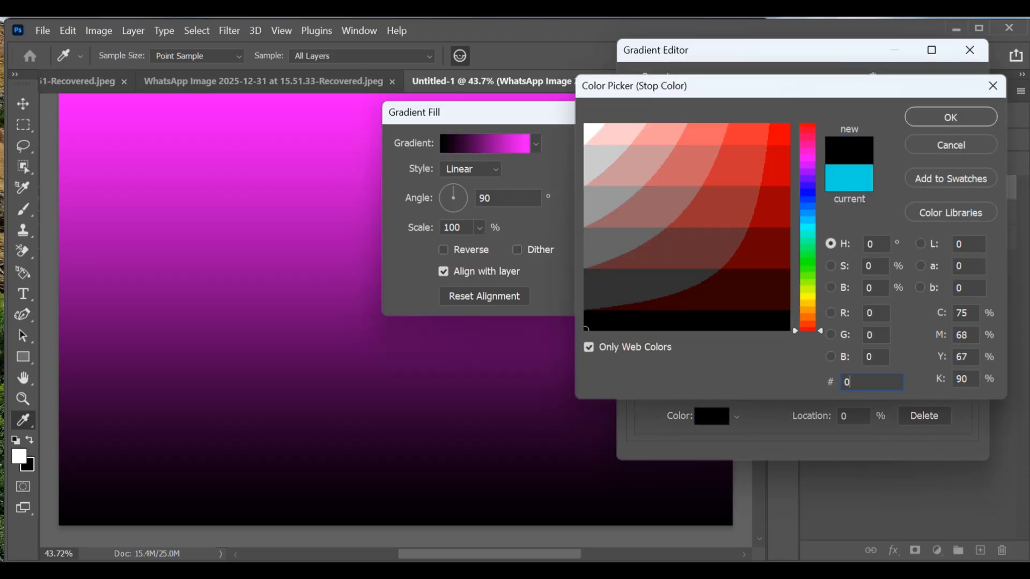
text(441)
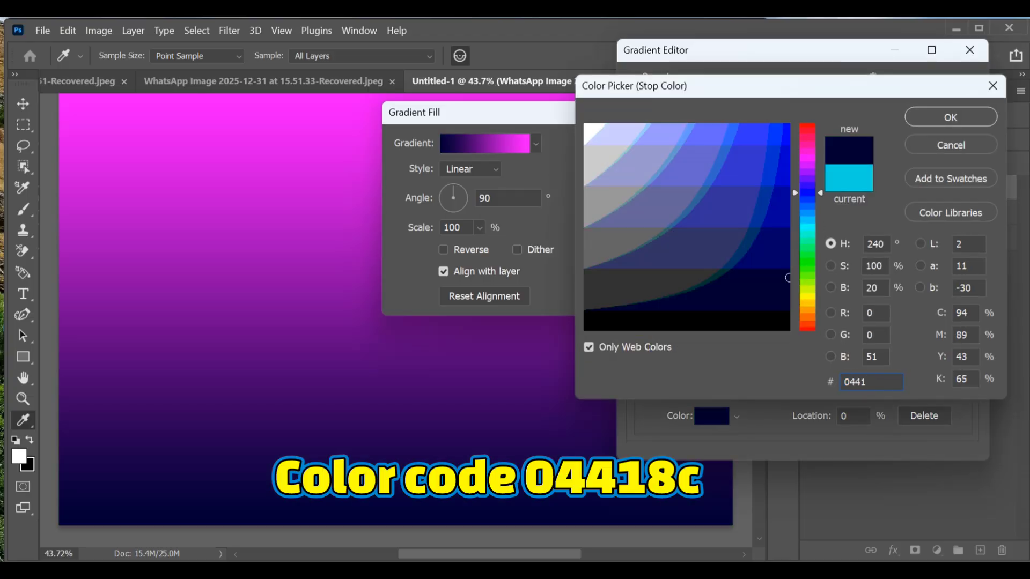
text(8c)
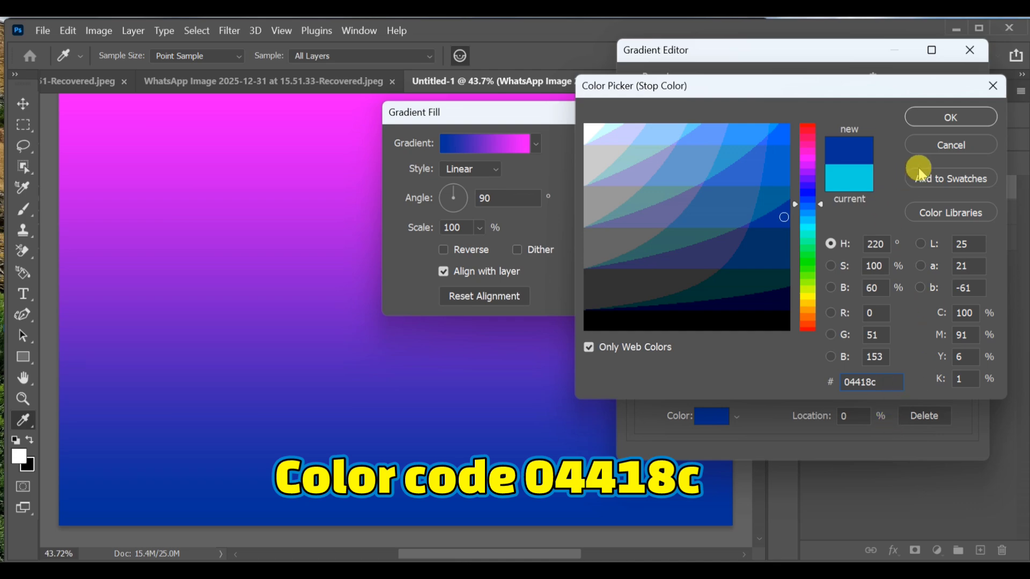
click(950, 116)
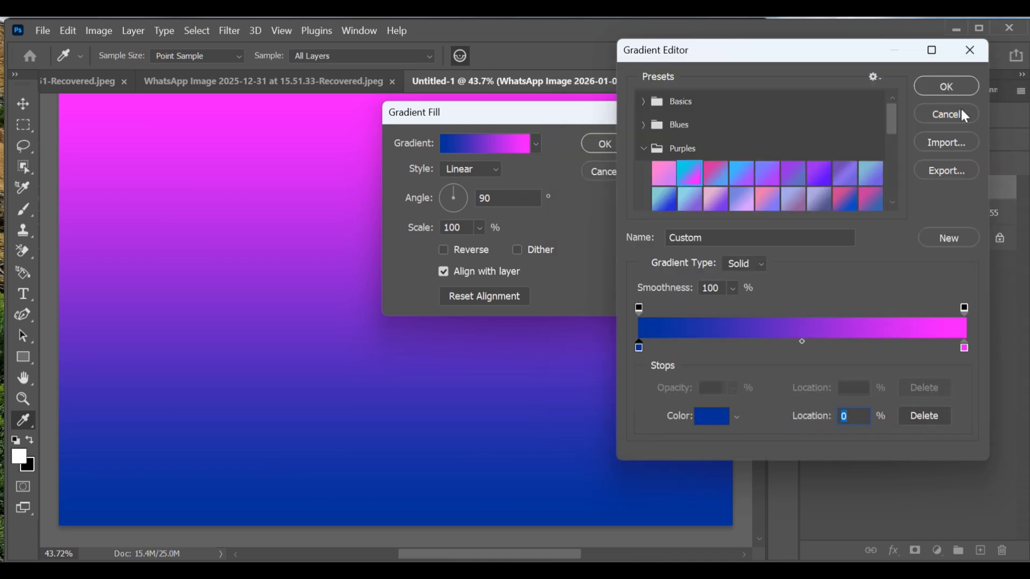
click(979, 346)
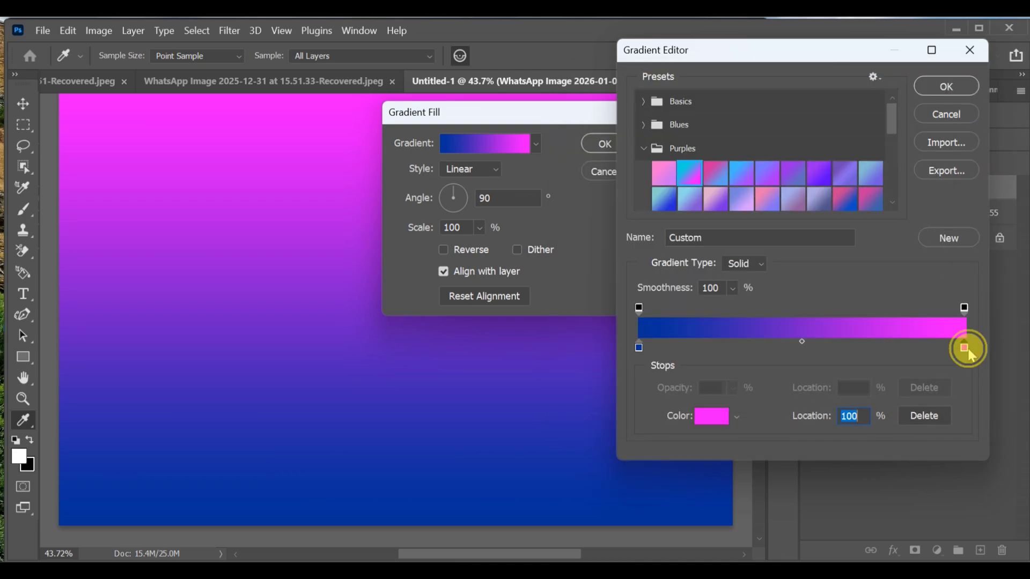
double_click(965, 349)
text(910)
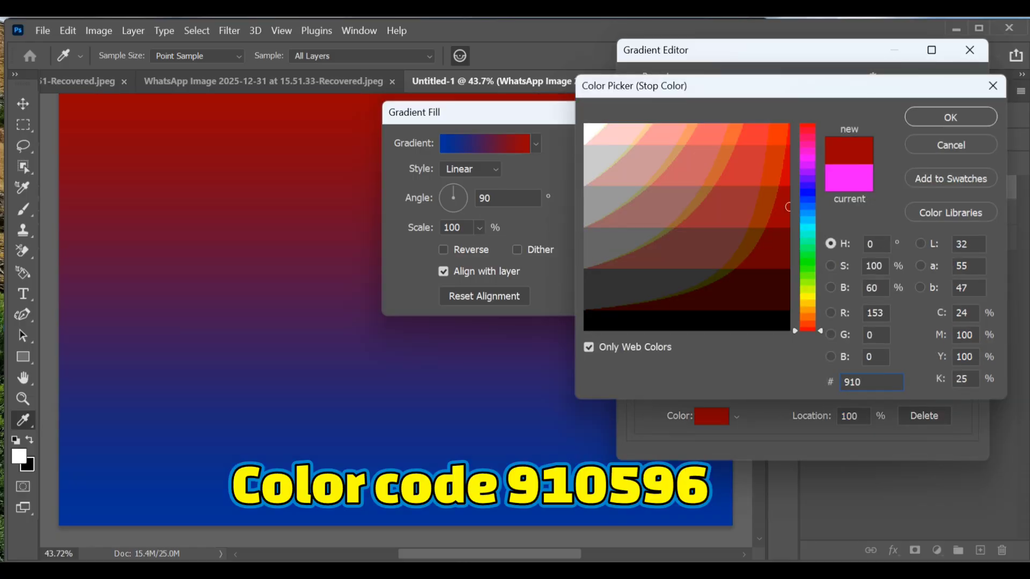
text(596)
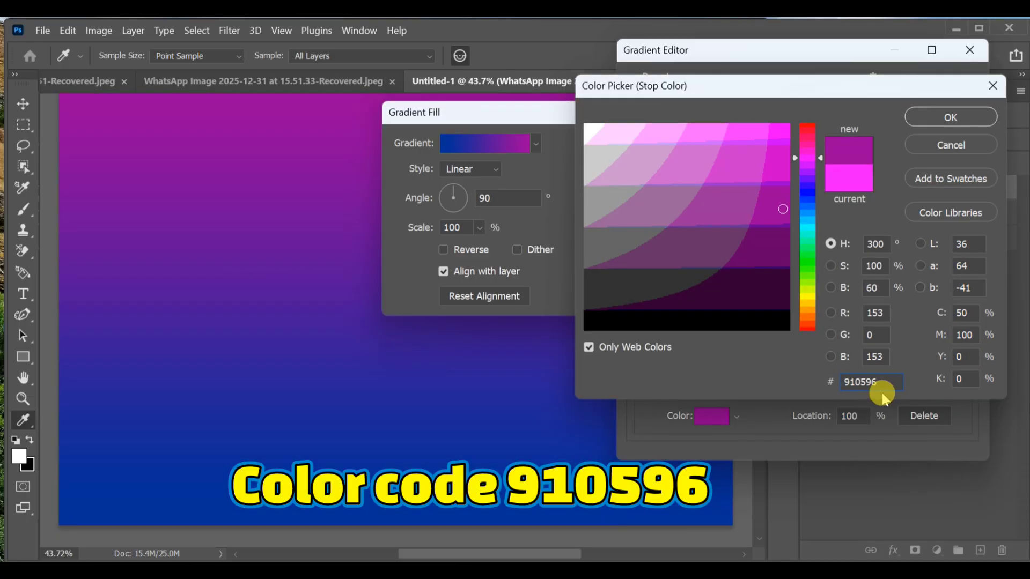
click(949, 119)
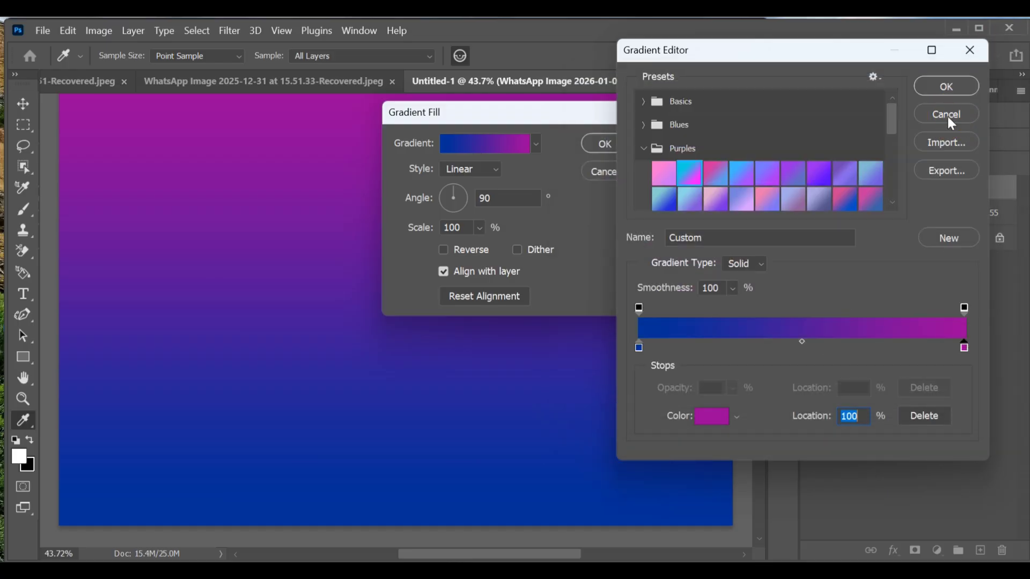
click(943, 84)
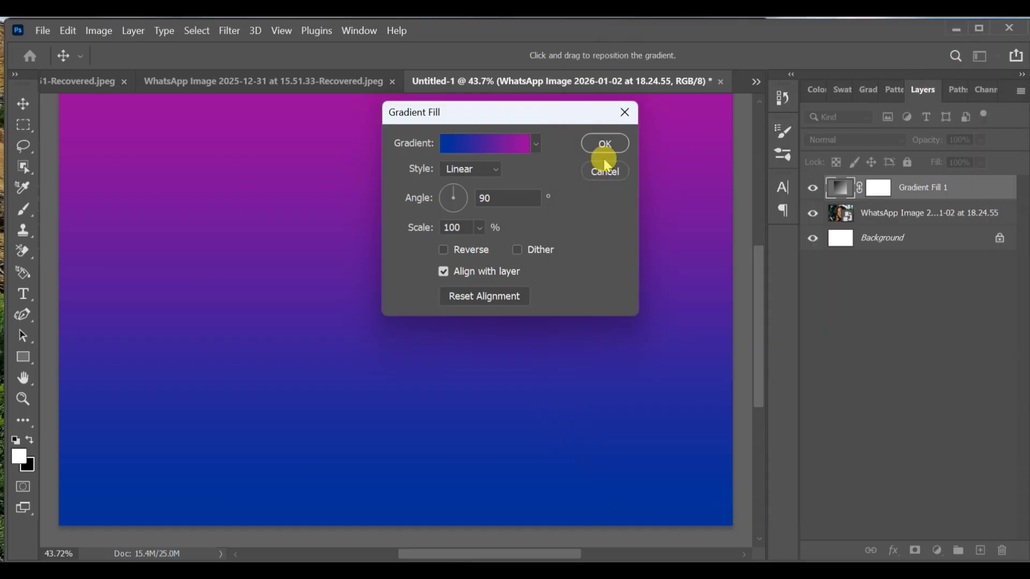
Step: Set the gradient fill angle to 0° and scale to 78%, and confirm
click(499, 200)
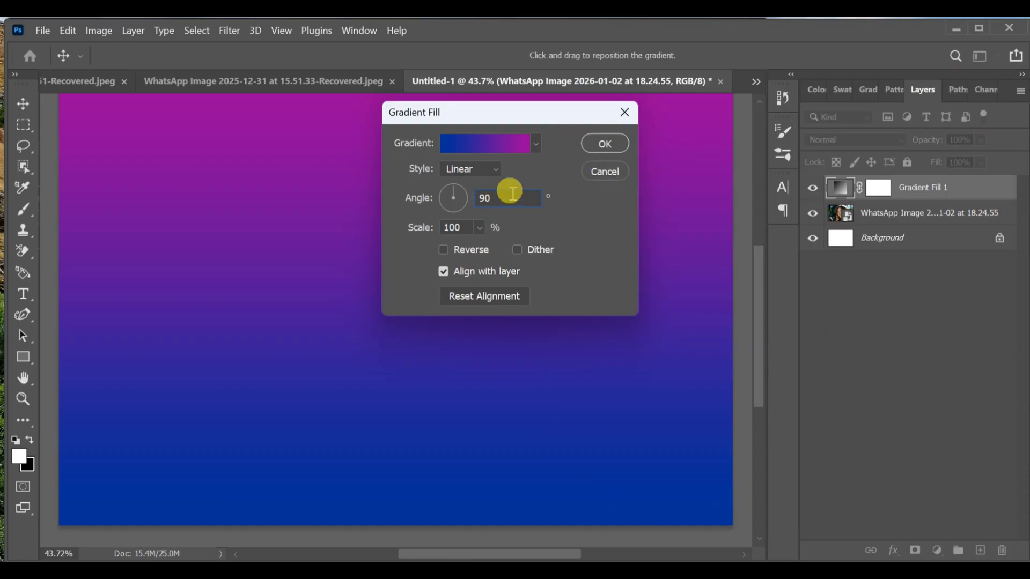
key(BackSpace)
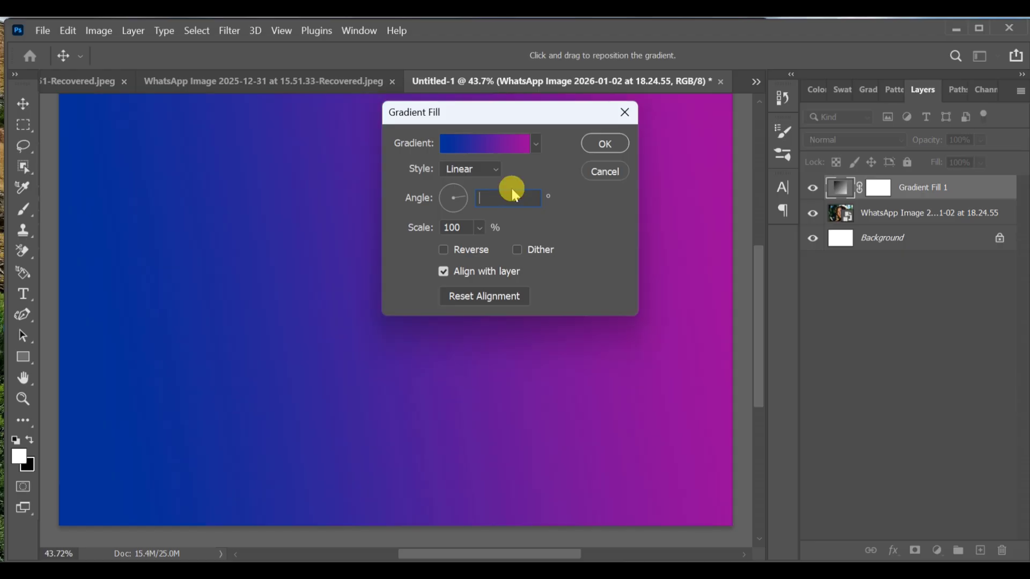
click(465, 223)
key(BackSpace)
key(BackSpace)
text(78)
click(604, 141)
Step: Set Gradient Fill 1 to Soft Light and convert it with the photo layer into one smart object
click(852, 141)
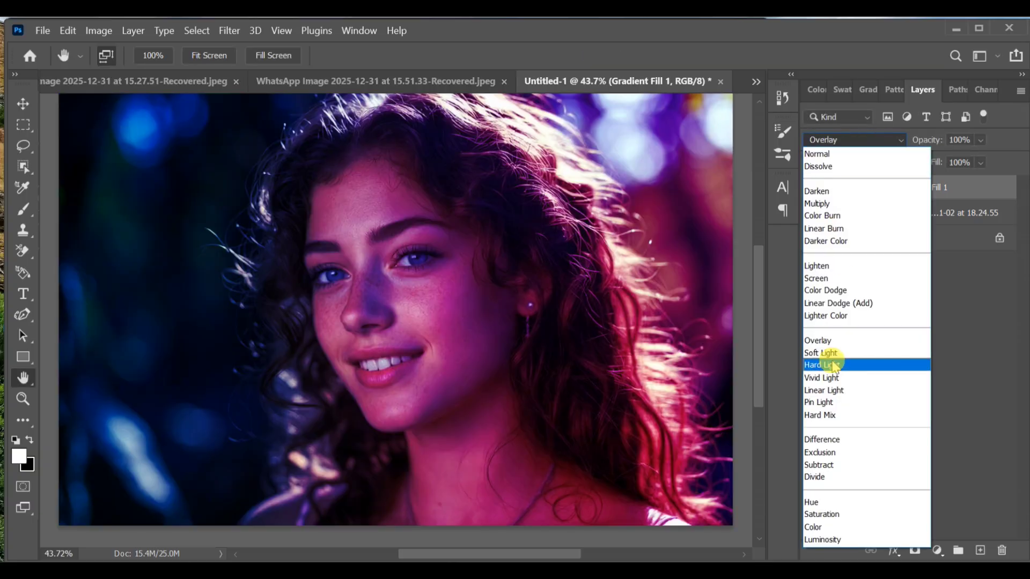
click(833, 355)
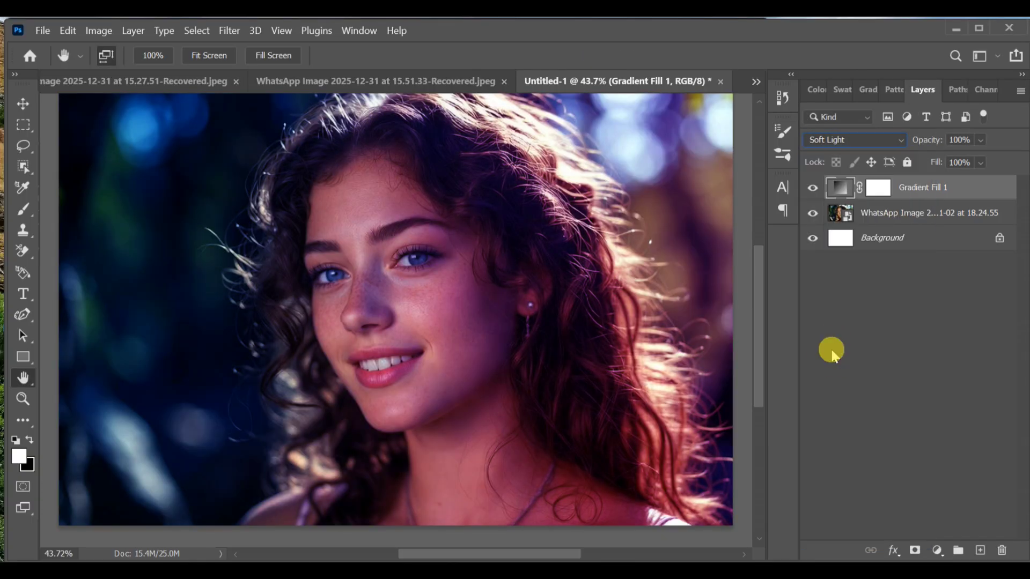
shift+click(927, 215)
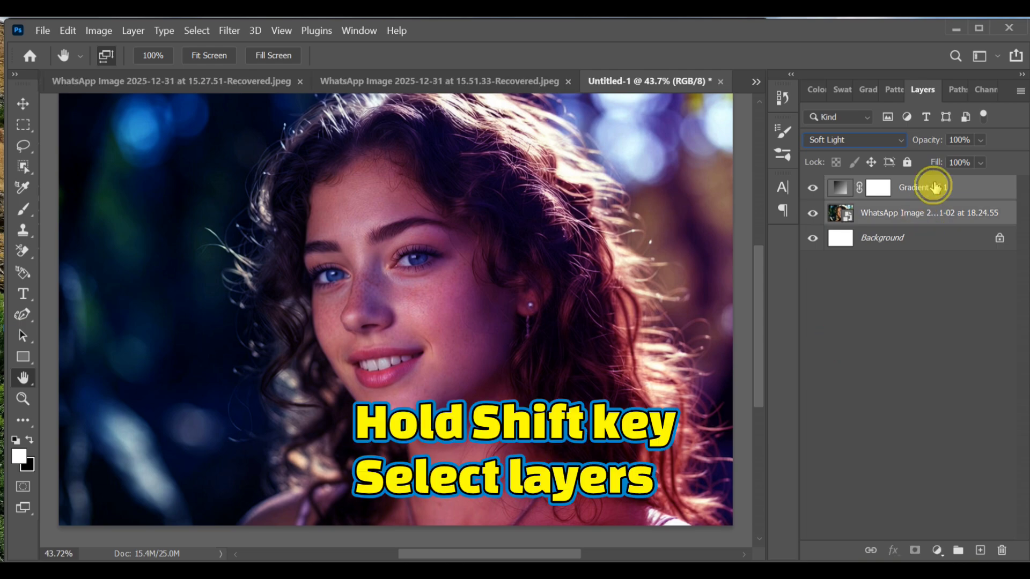
right_click(933, 187)
click(845, 247)
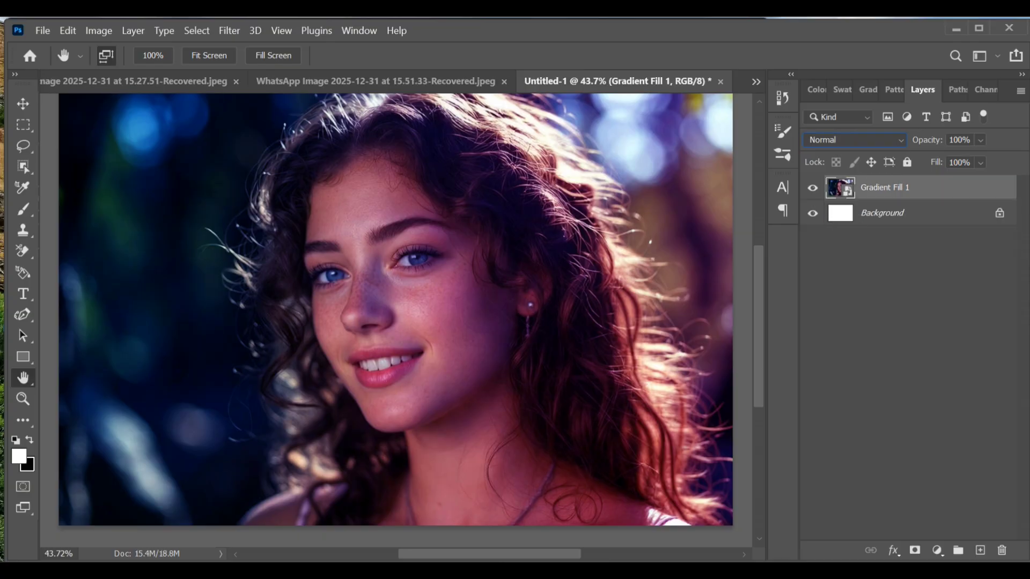
Step: Select the woman with Select Subject and copy her onto a new Layer 1
click(197, 31)
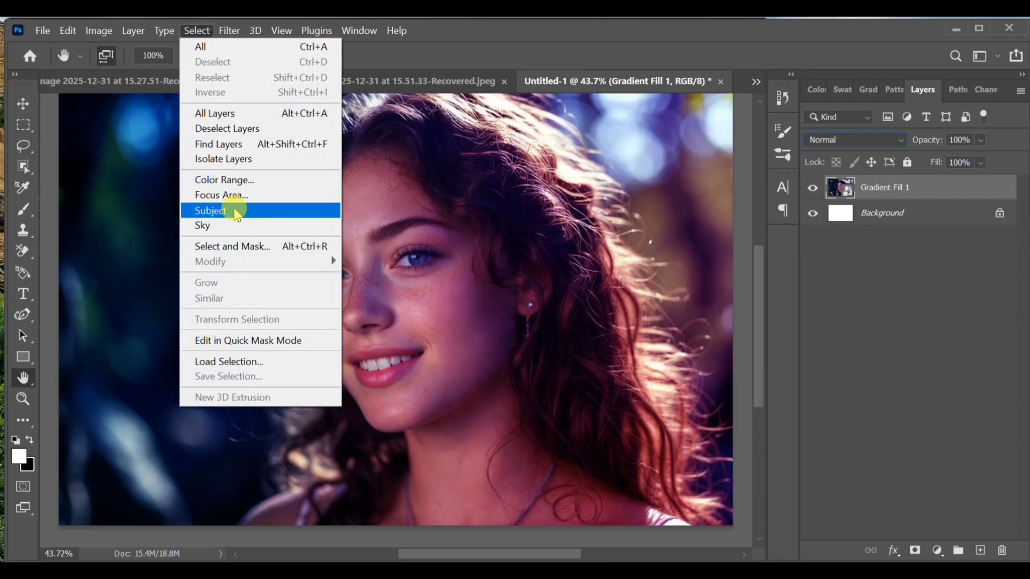
click(236, 212)
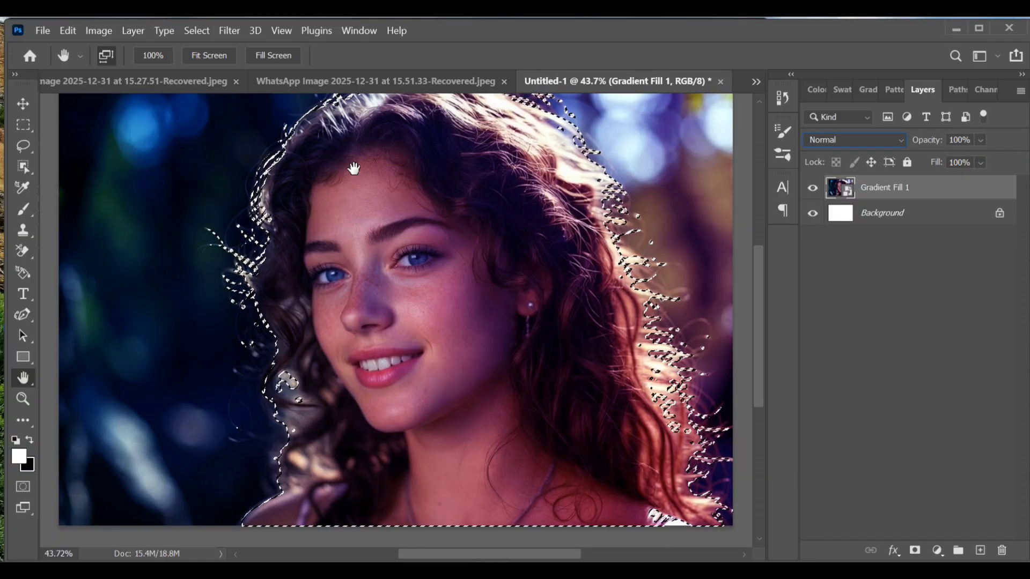
click(903, 189)
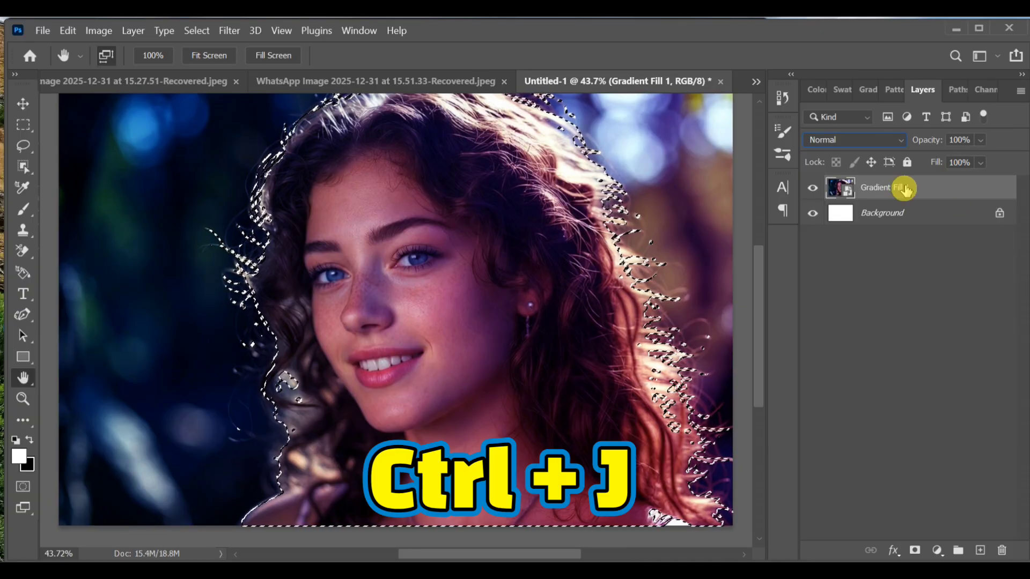
key(ctrl+j)
Step: Hide Layer 1, duplicate Gradient Fill 1, and hide the copy
click(877, 209)
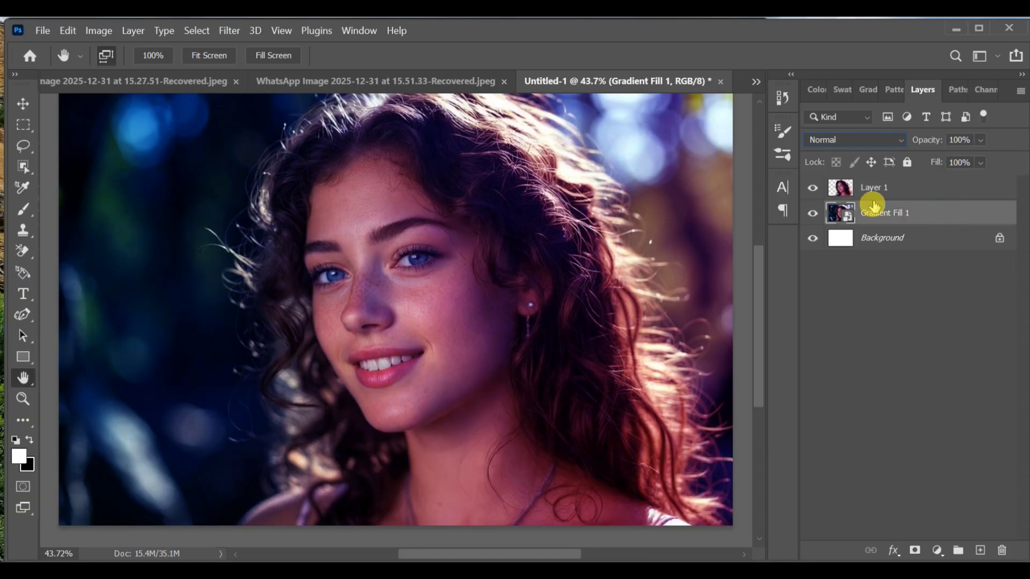
click(812, 188)
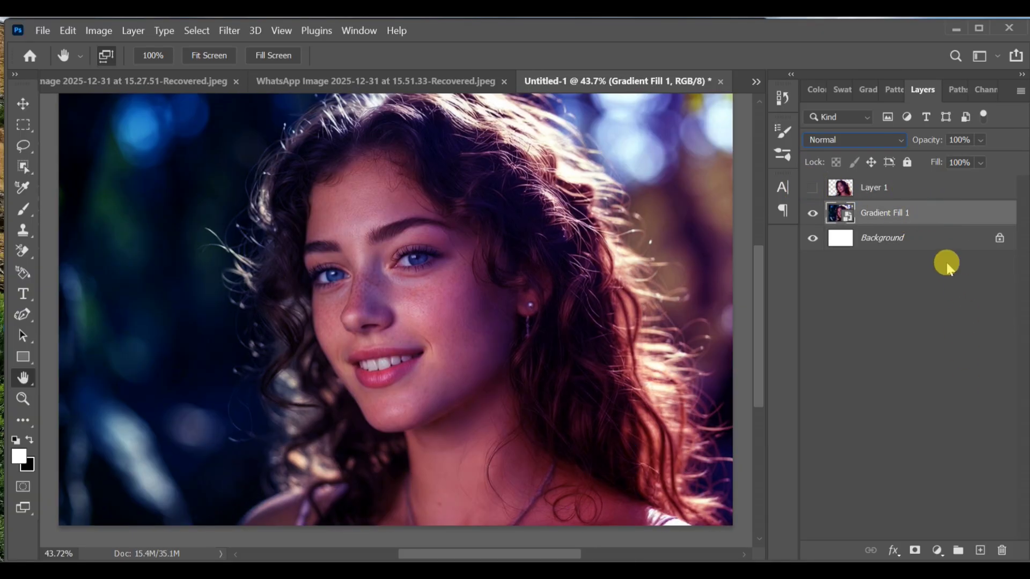
drag(933, 212, 981, 545)
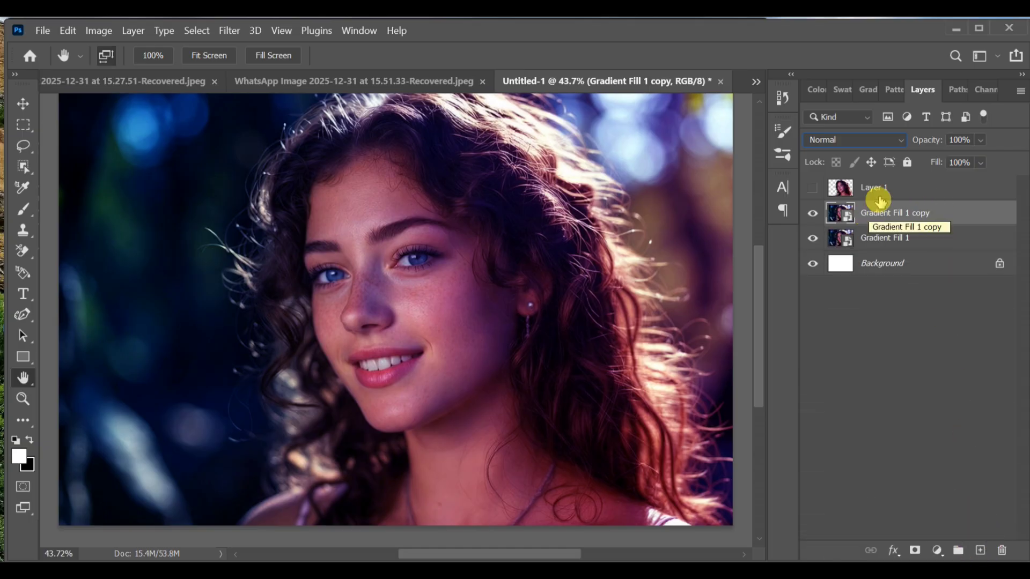
click(812, 213)
click(846, 238)
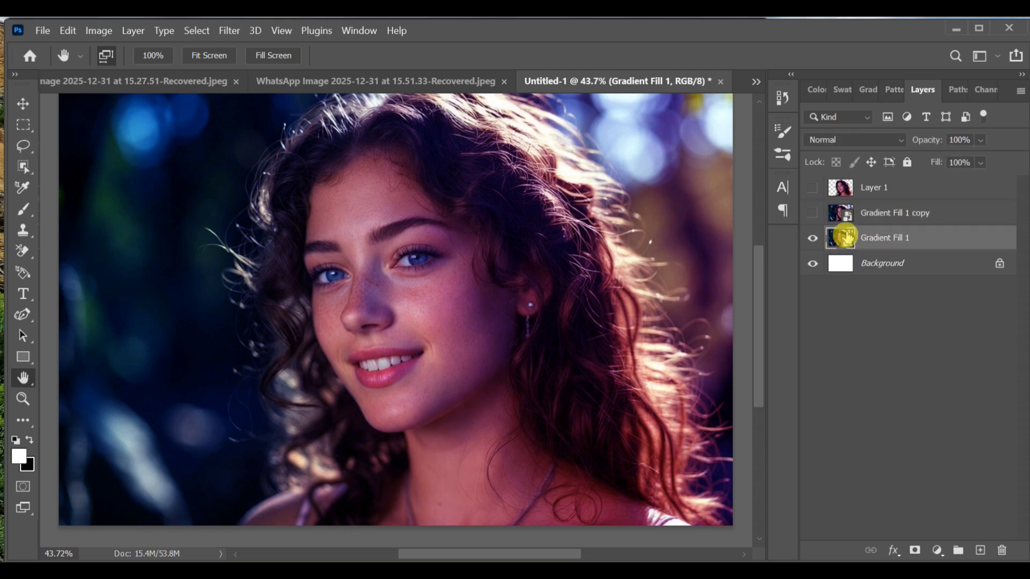
Step: Apply a Gaussian Blur of about 138 px radius to Gradient Fill 1
click(230, 31)
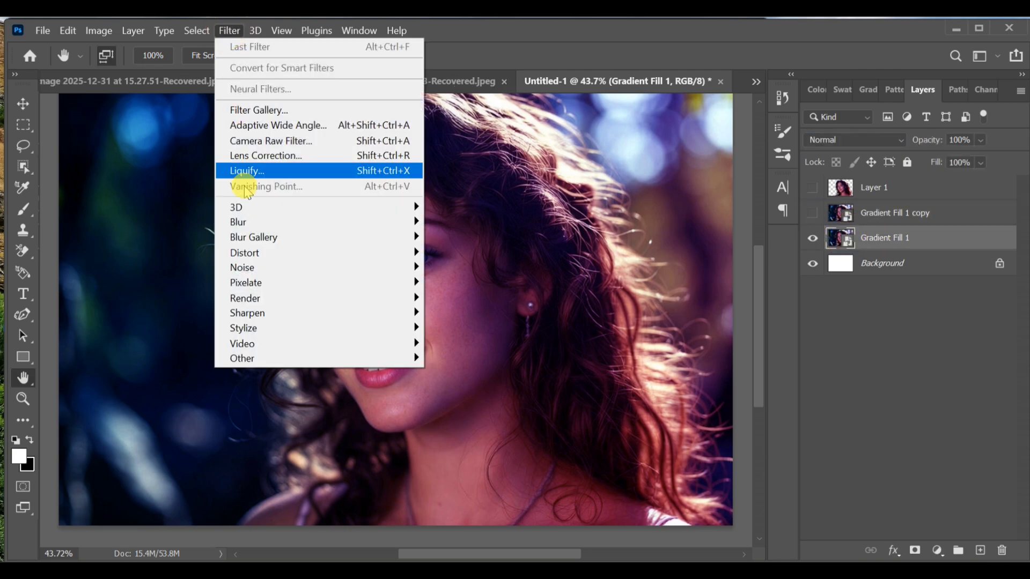
mouse_move(241, 221)
click(452, 285)
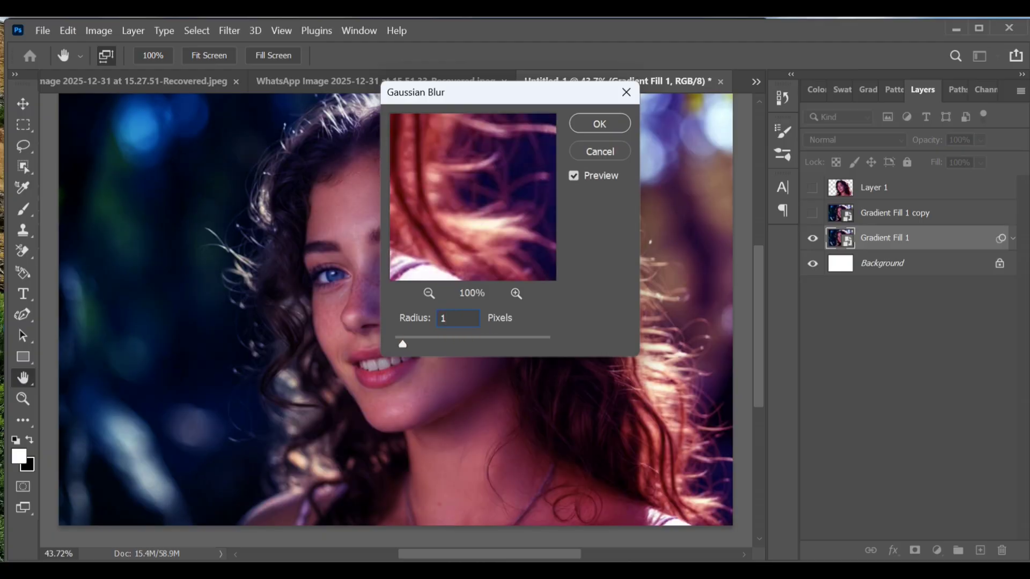
text(38.8)
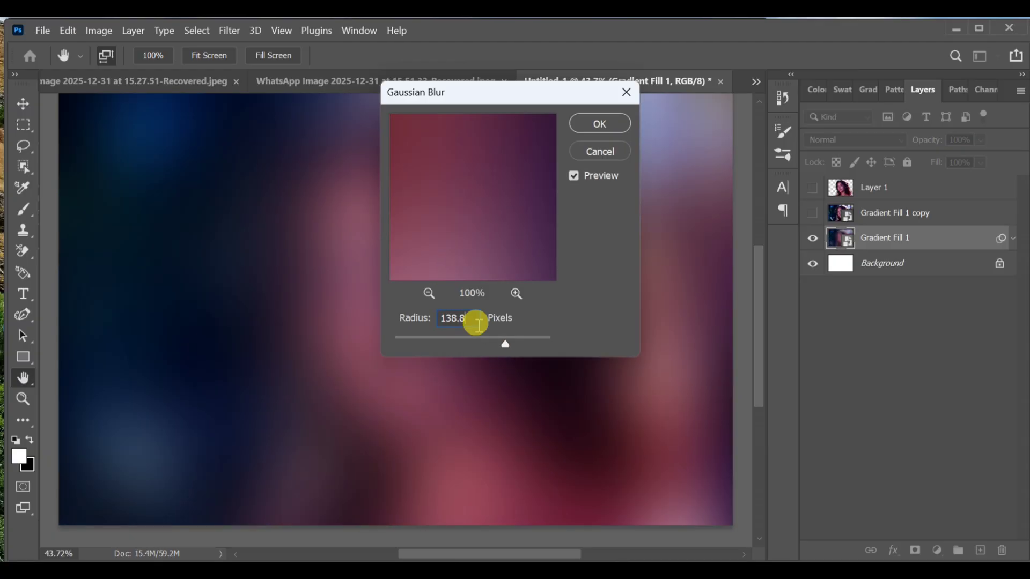
click(593, 123)
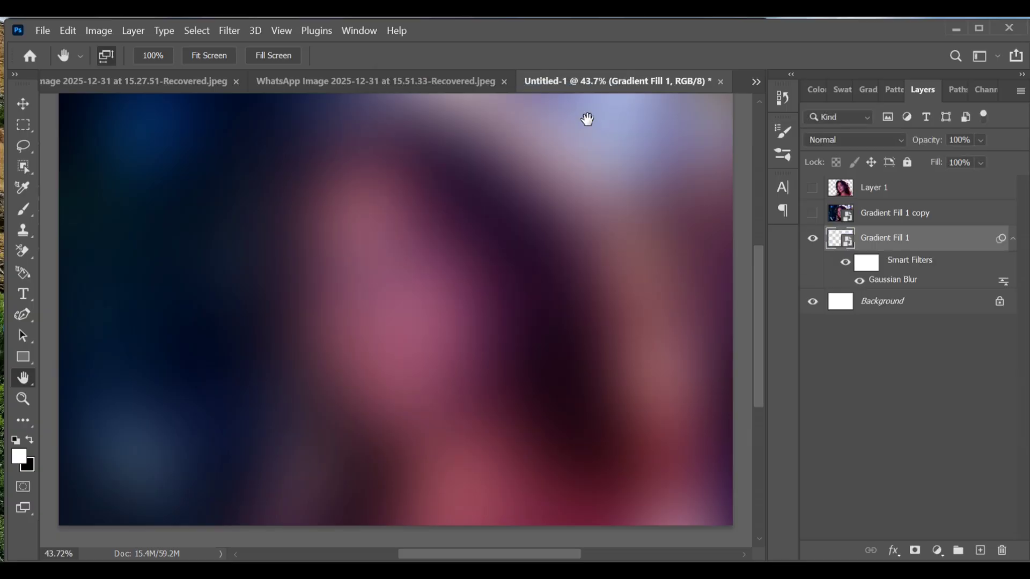
Step: Apply the Filter Gallery Glass effect with Blocks texture, 50% scaling and distortion 15
click(228, 31)
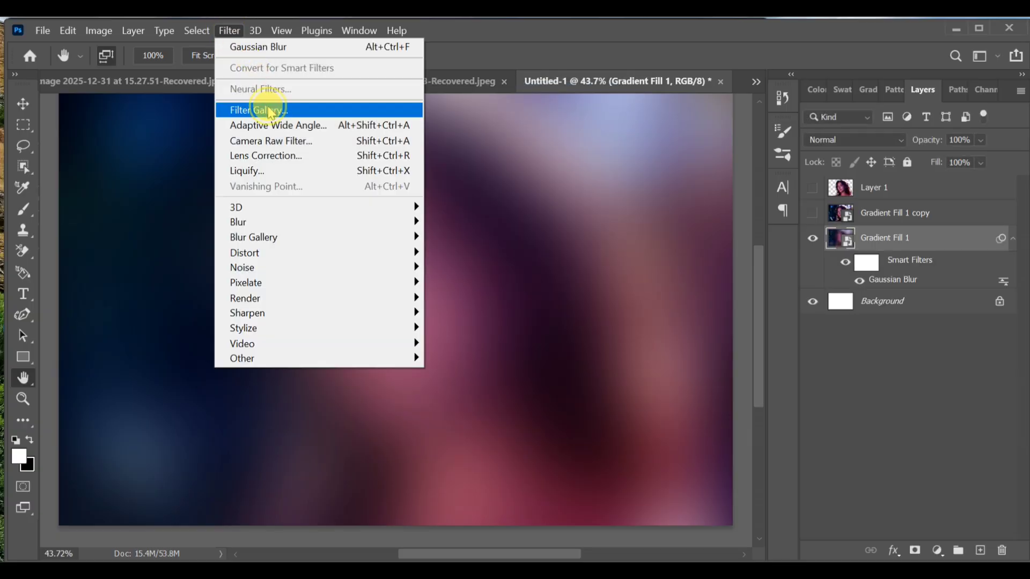
click(268, 110)
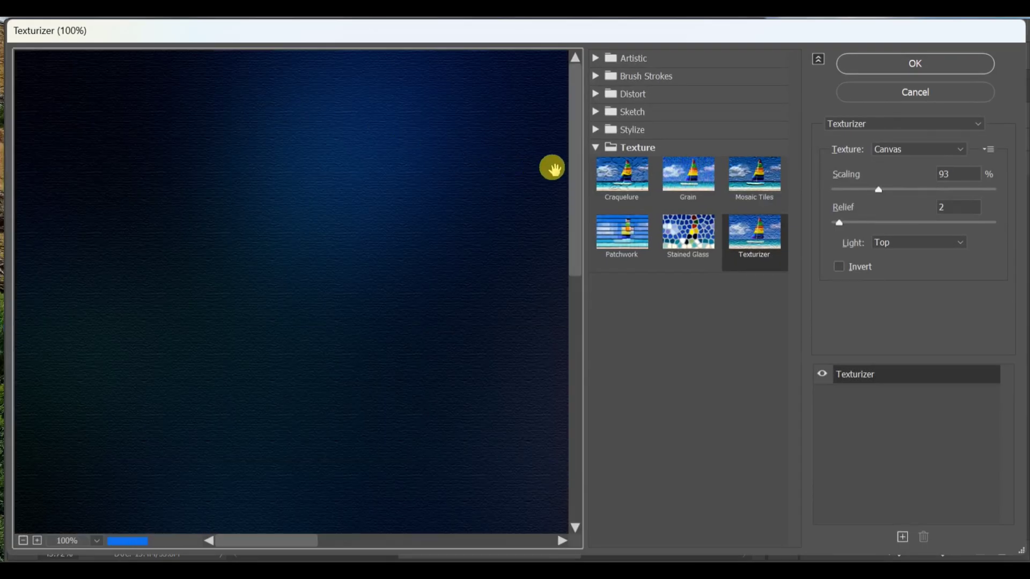
click(626, 99)
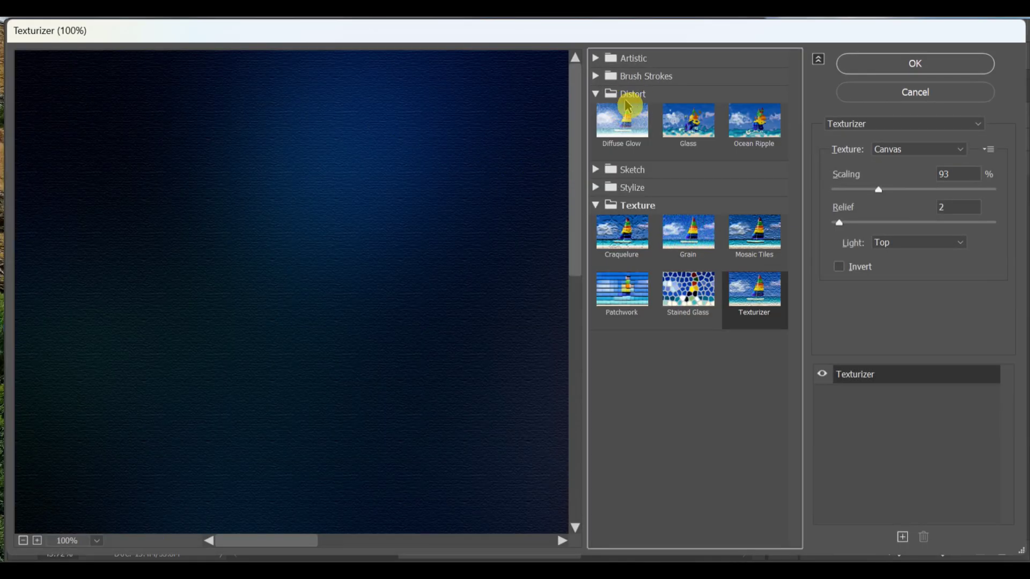
click(684, 122)
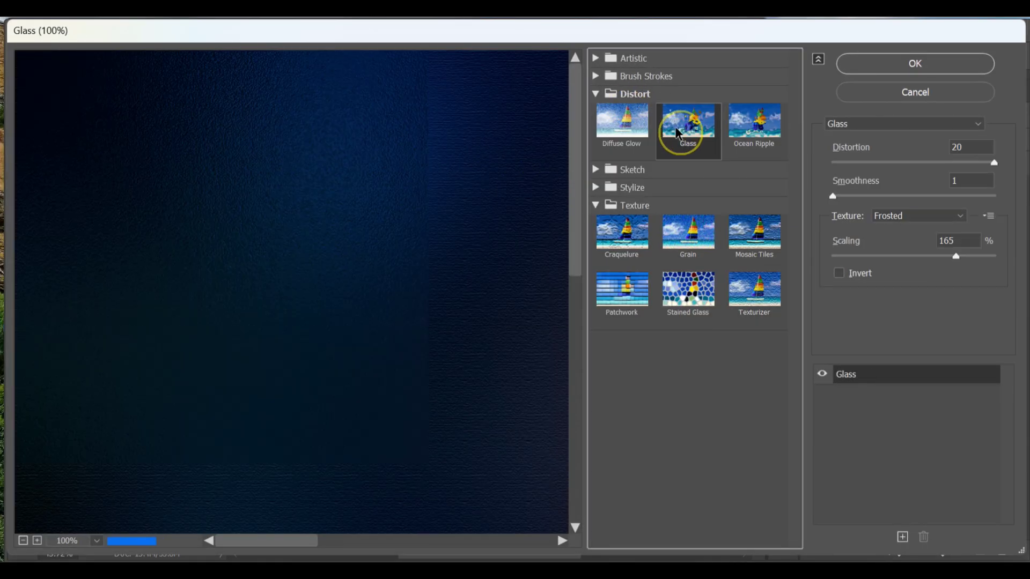
click(940, 216)
click(904, 228)
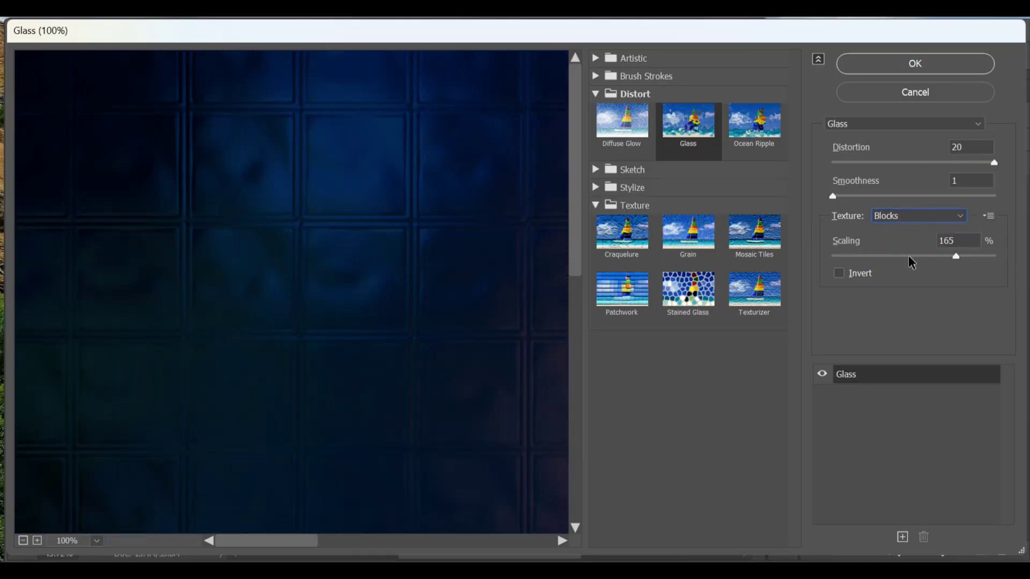
drag(905, 260, 834, 256)
click(989, 172)
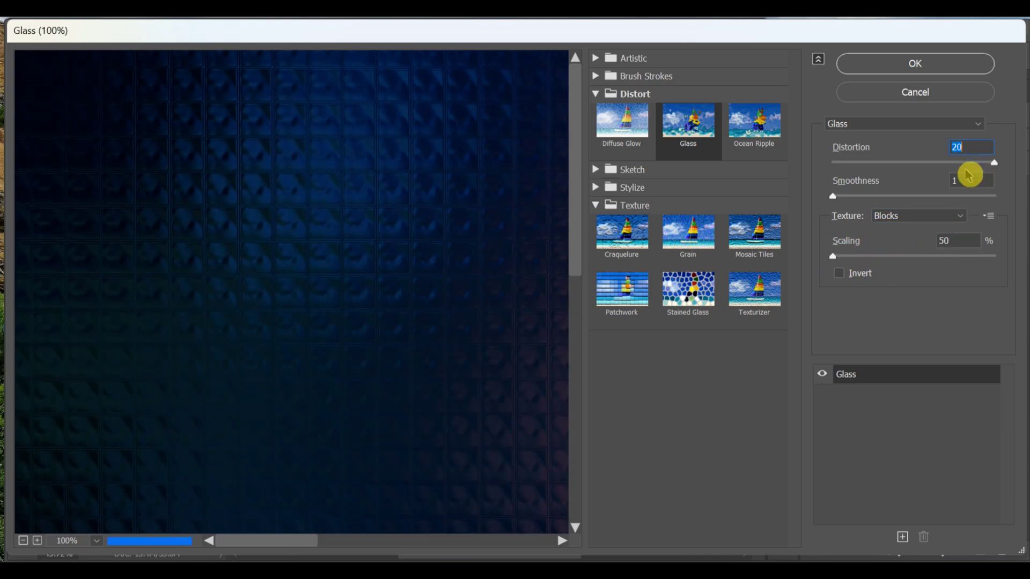
drag(969, 174, 959, 166)
click(927, 57)
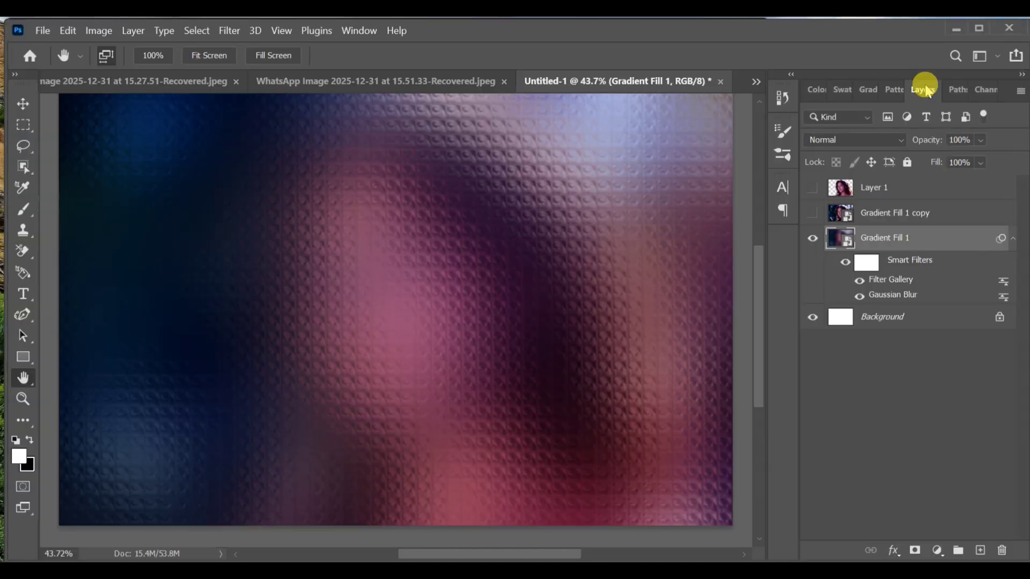
Step: Show Gradient Fill 1 copy and draw a black 504 × 1897 px rectangle down the center
click(813, 213)
click(879, 216)
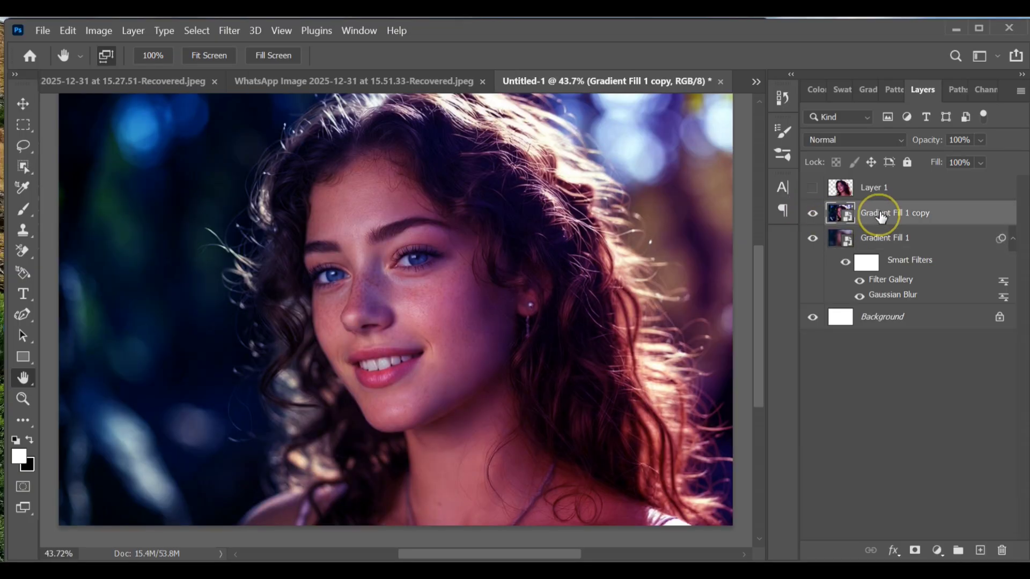
click(22, 357)
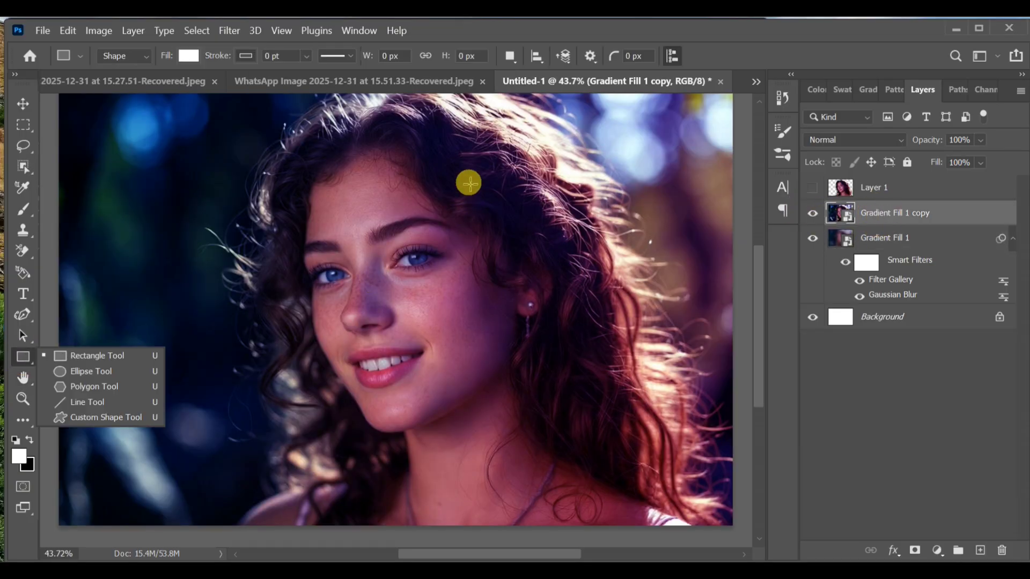
click(103, 356)
scroll(396, 129, up, 1)
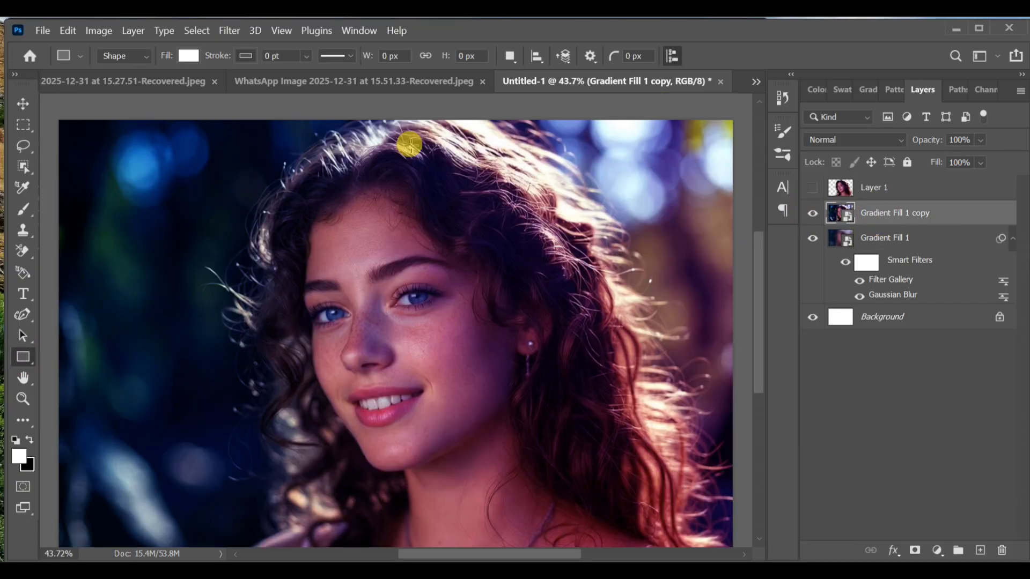
drag(402, 130, 538, 510)
drag(403, 335, 429, 338)
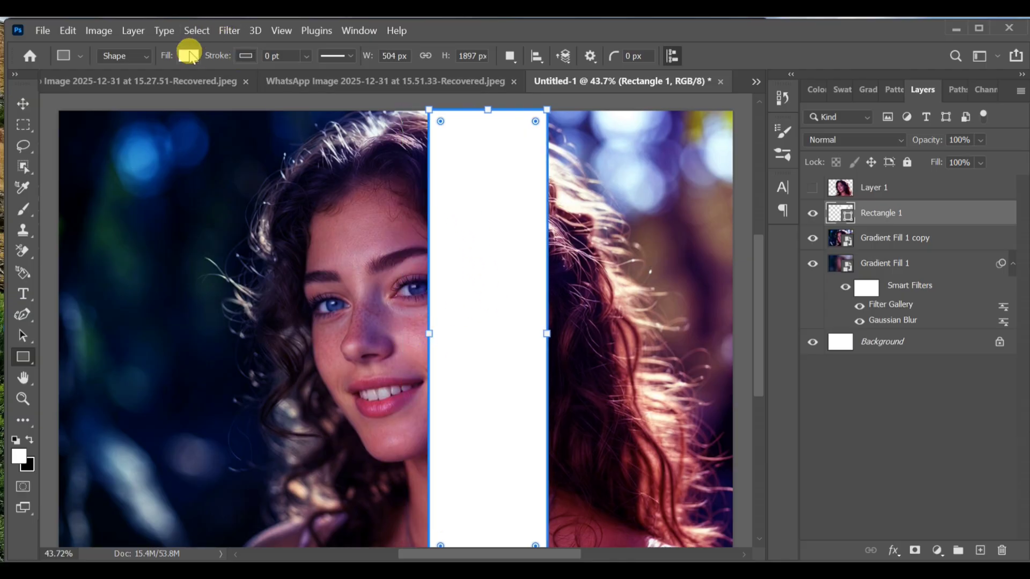
click(187, 55)
click(198, 138)
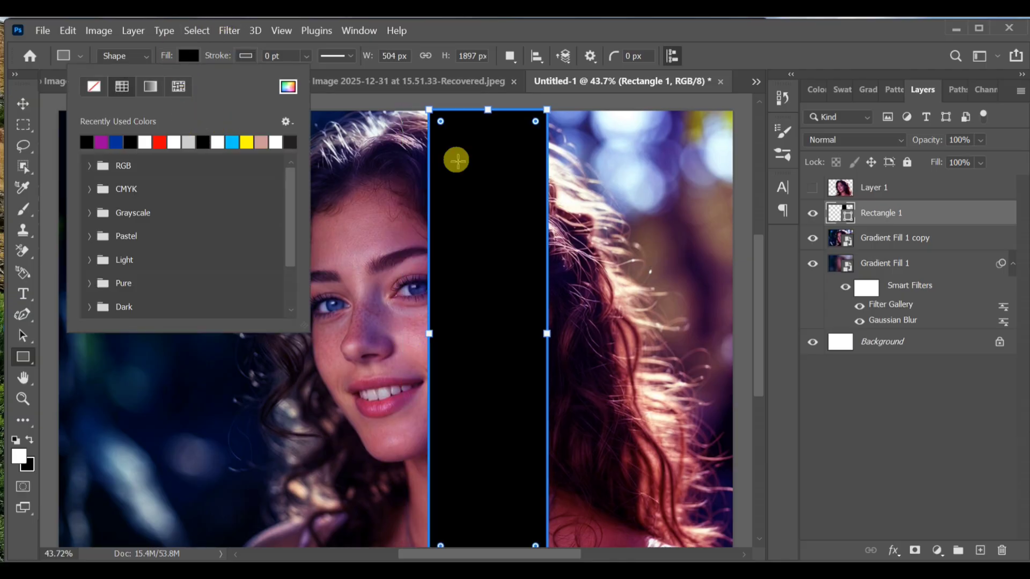
Step: Move Gradient Fill 1 copy above Rectangle 1 and create a clipping mask to it
key(v)
click(875, 239)
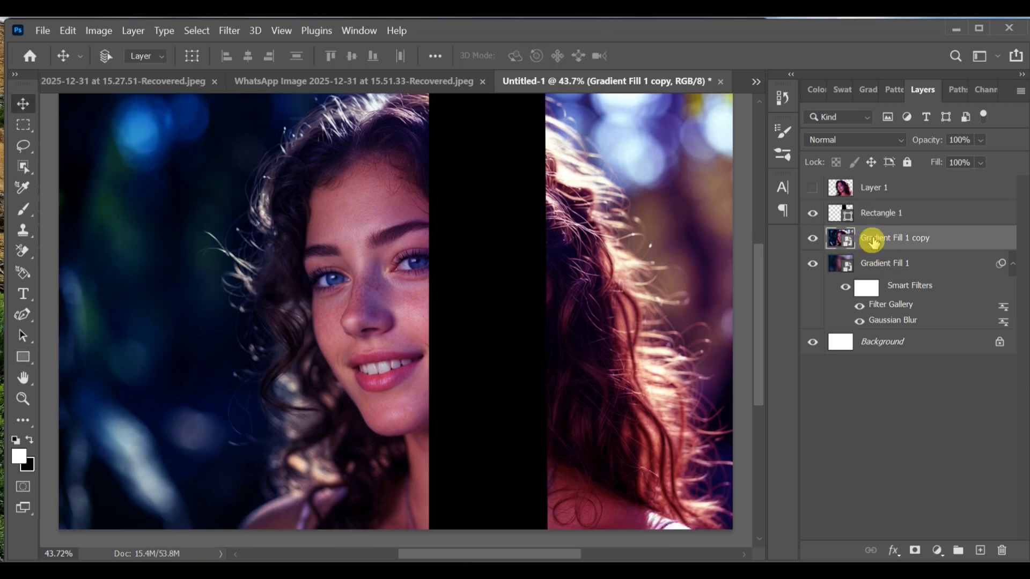
drag(873, 241, 879, 214)
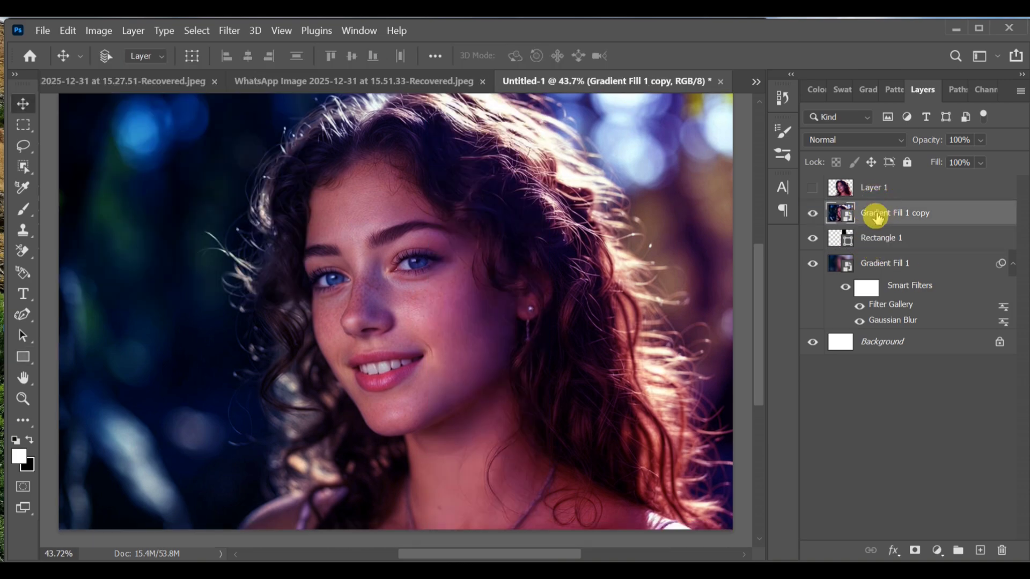
right_click(934, 213)
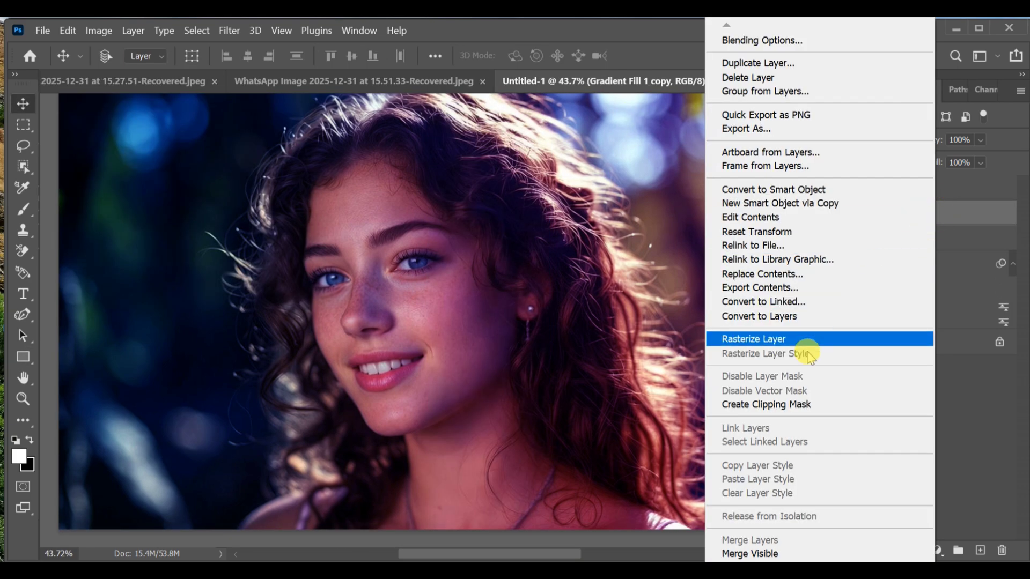
click(783, 404)
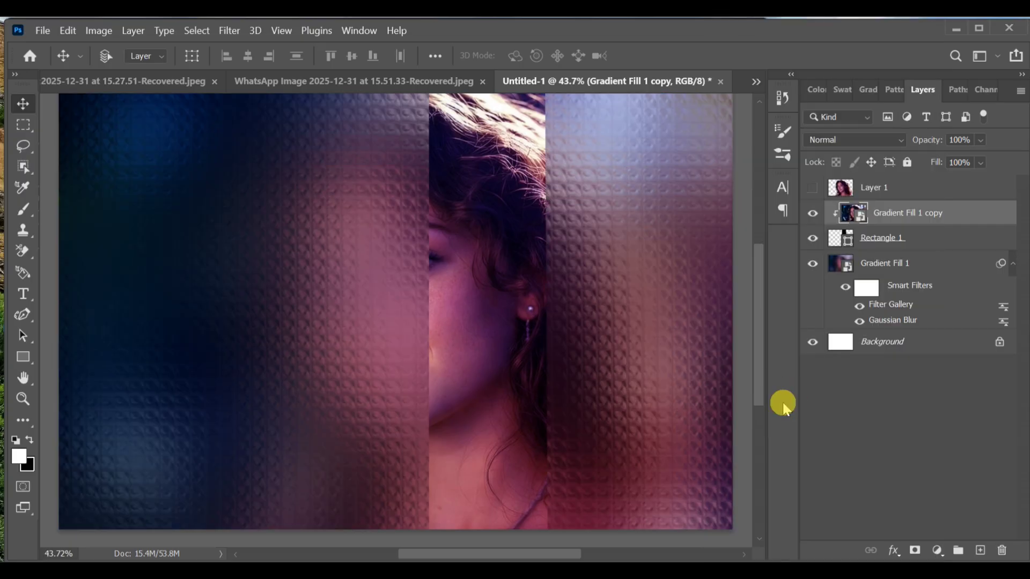
Step: Show Layer 1 and give it an inverted mask from a selection of the image's right half
click(812, 189)
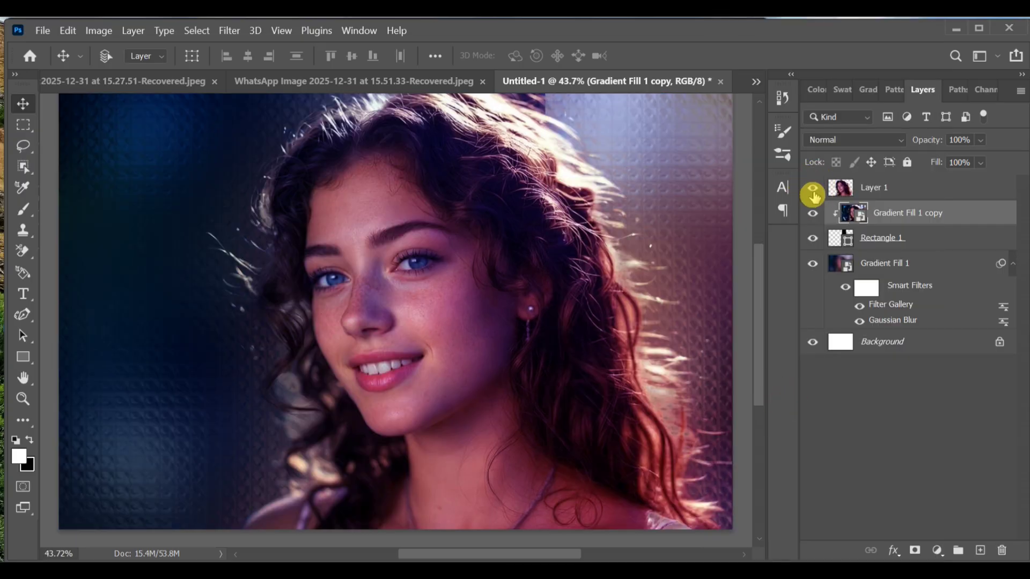
click(842, 188)
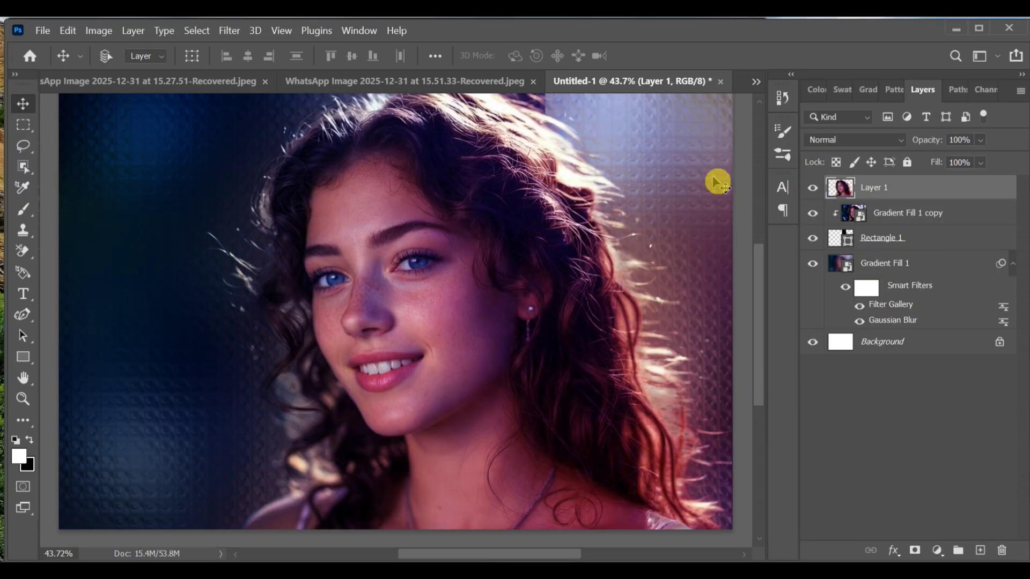
click(23, 127)
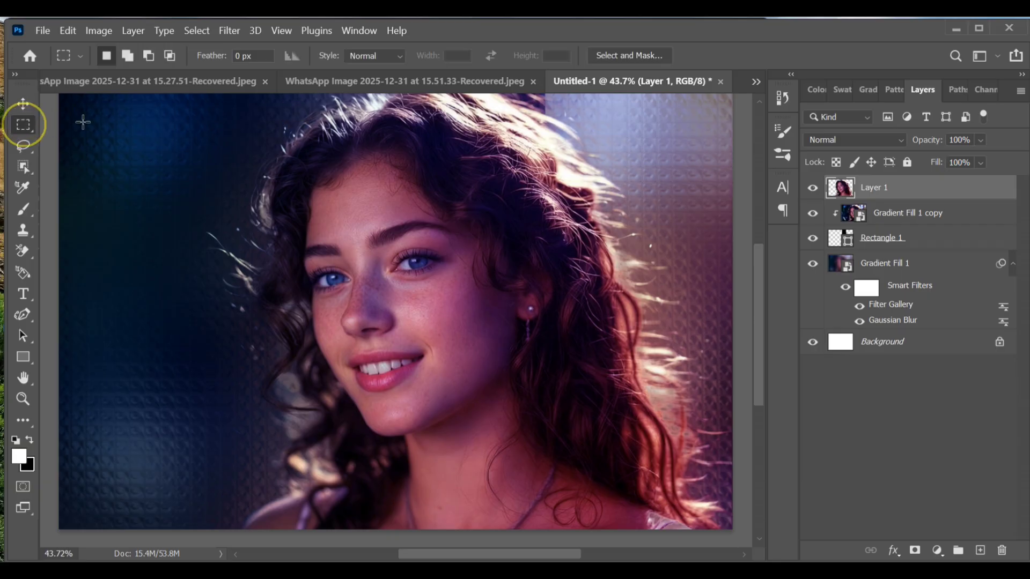
scroll(462, 108, up, 2)
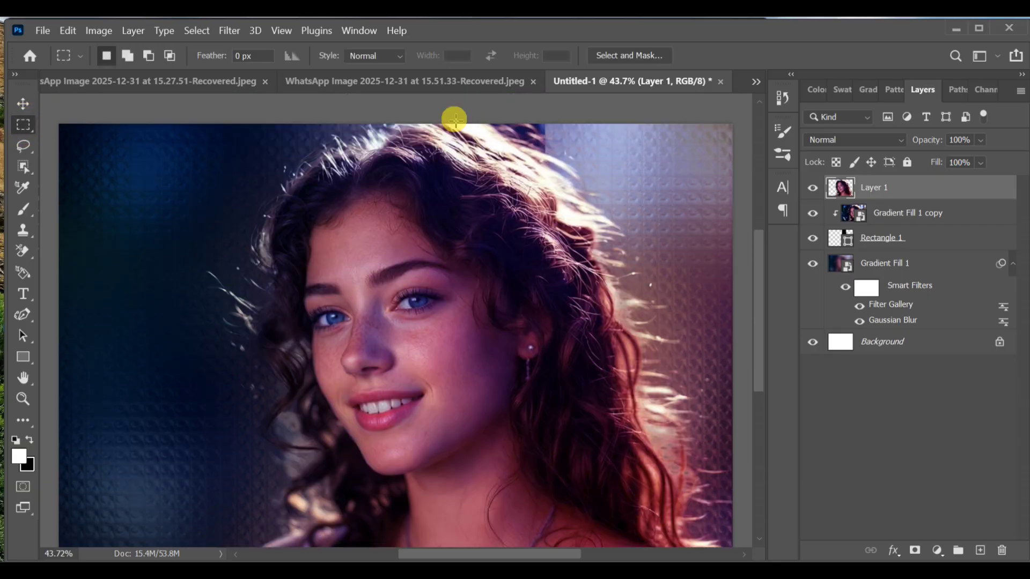
drag(457, 122, 736, 504)
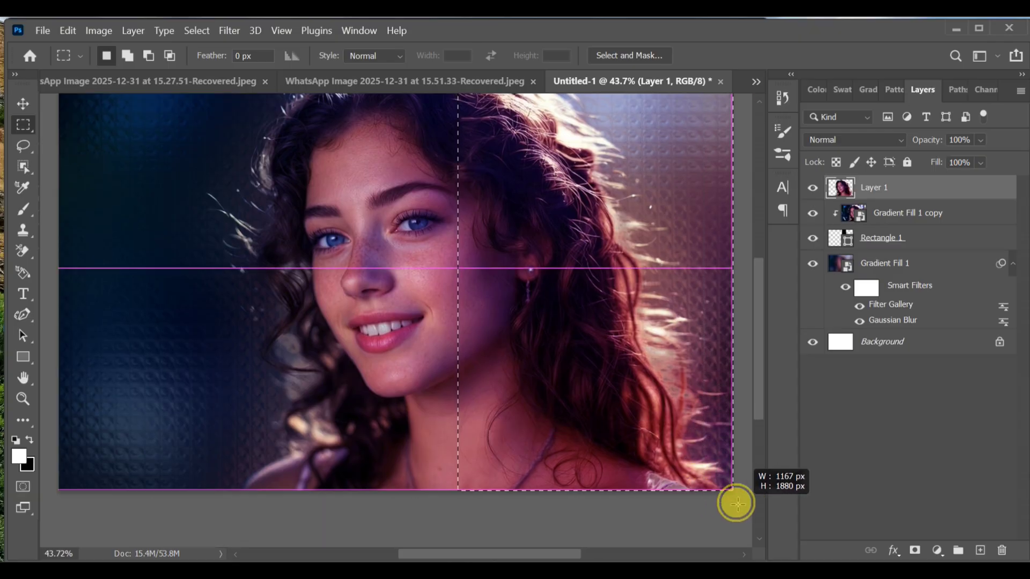
drag(737, 503, 735, 501)
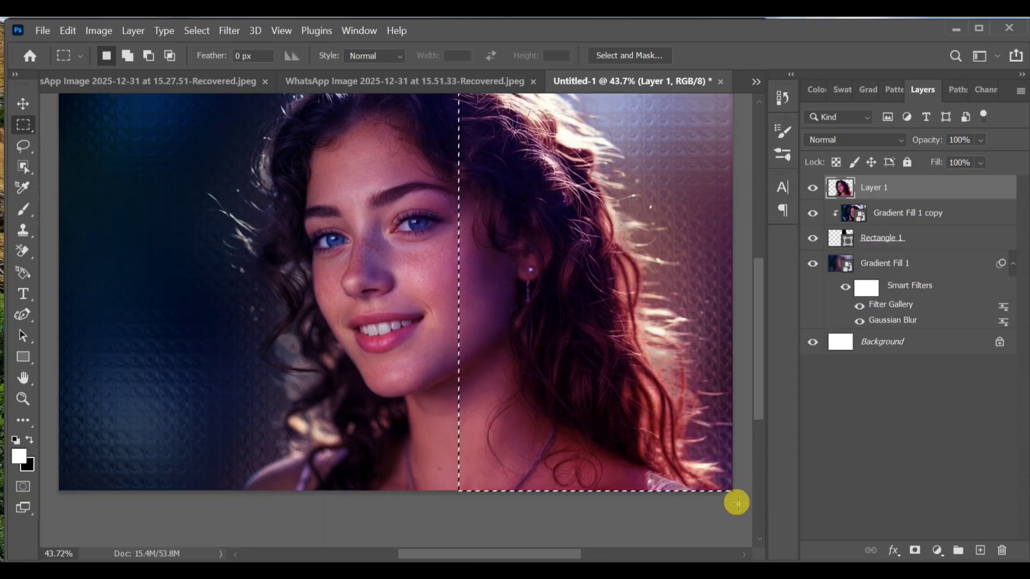
click(913, 551)
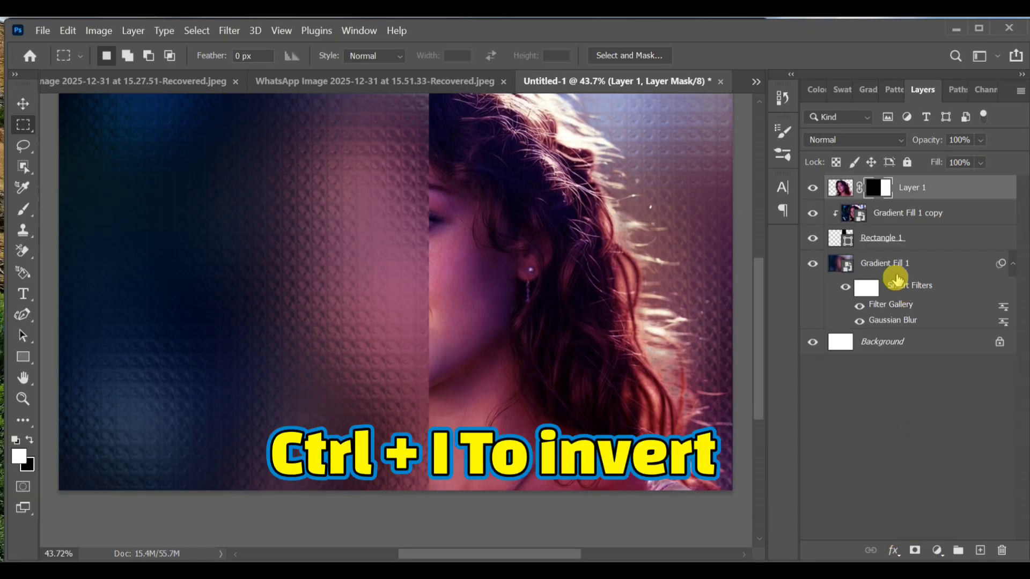
key(ctrl+i)
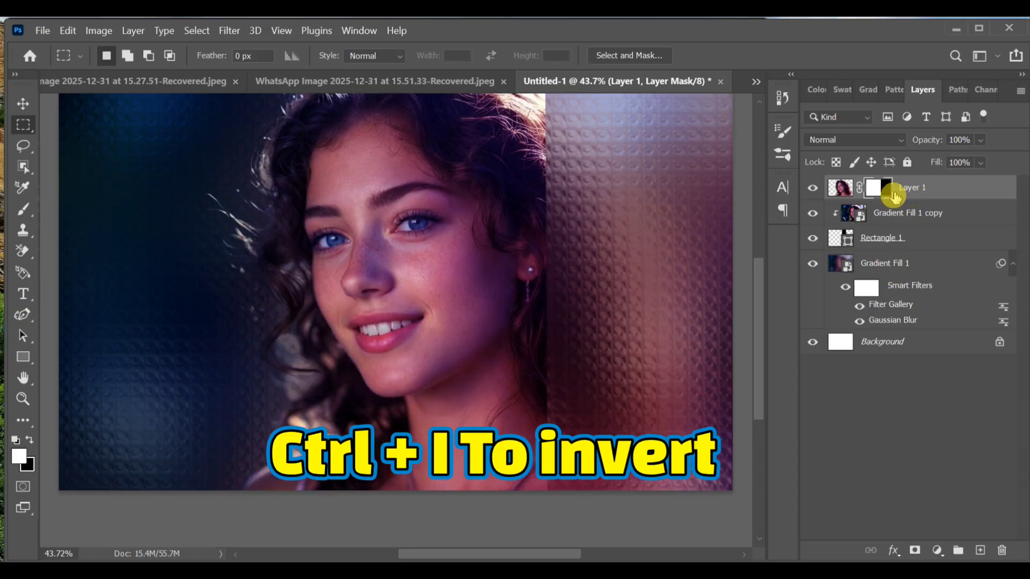
scroll(589, 254, up, 3)
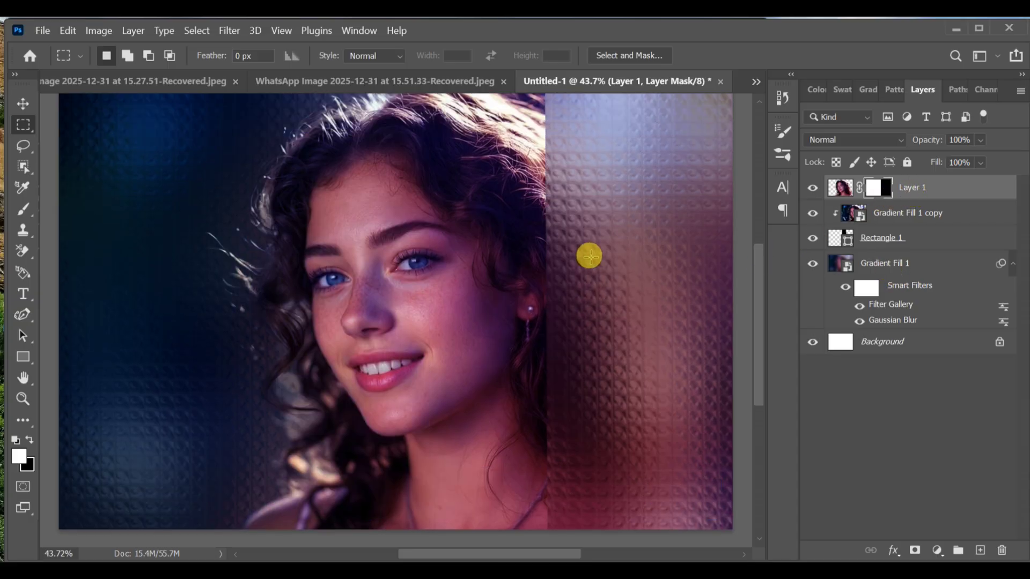
scroll(590, 252, down, 1)
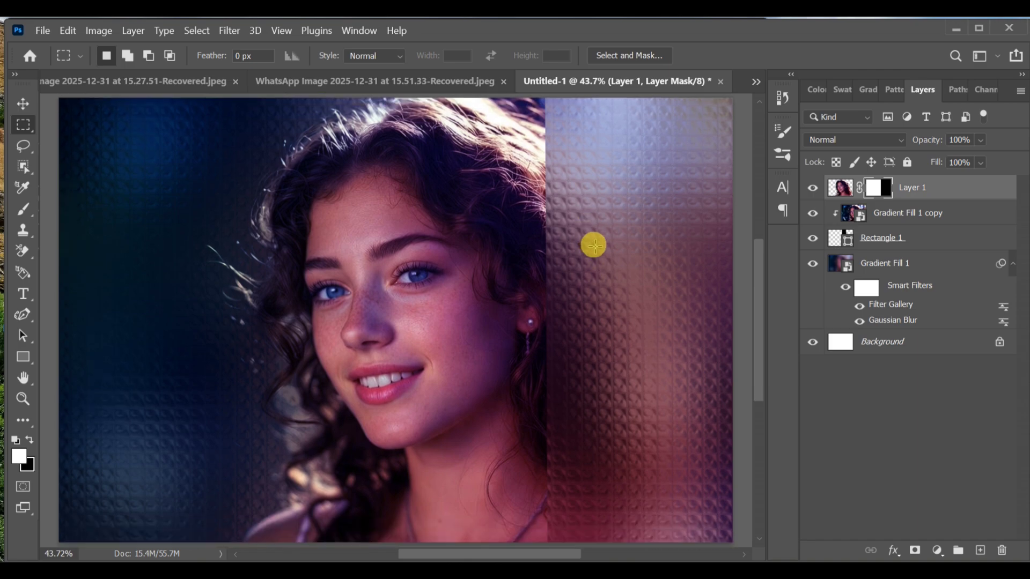
Step: Add an HKS 27 Z pink Stroke to Rectangle 1: 10 px, 100% opacity, positioned Inside
click(854, 239)
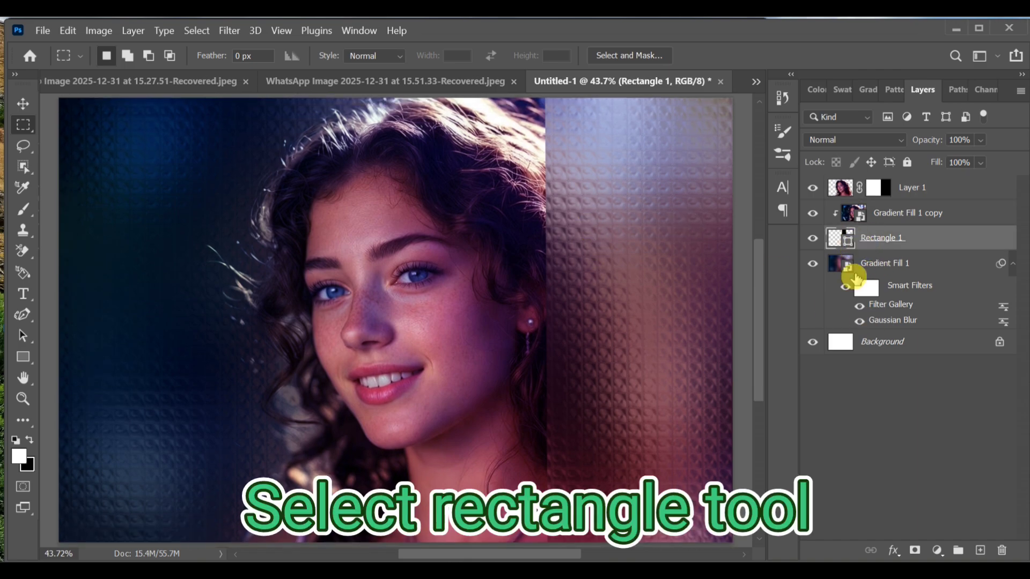
click(893, 550)
click(937, 397)
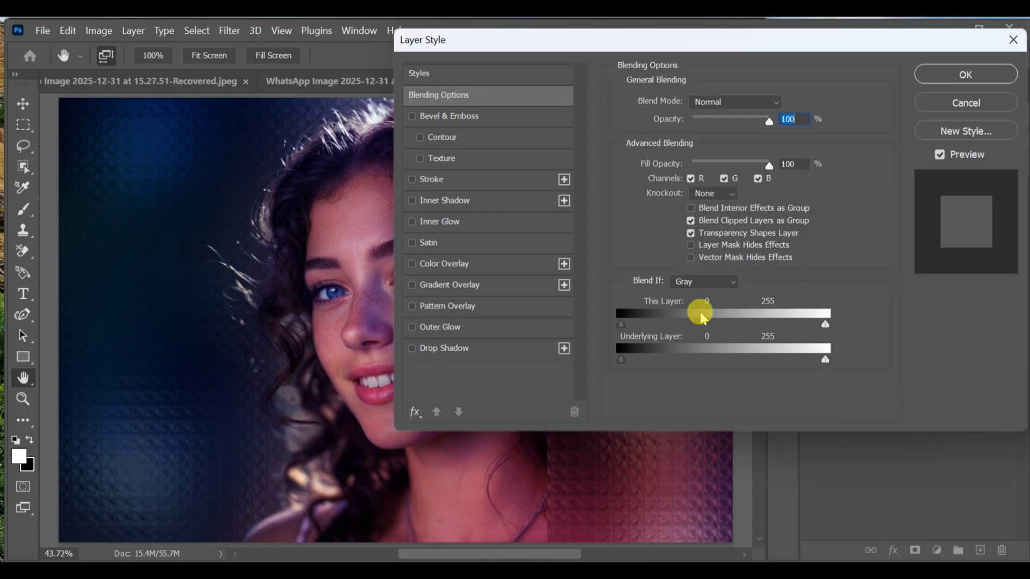
click(456, 181)
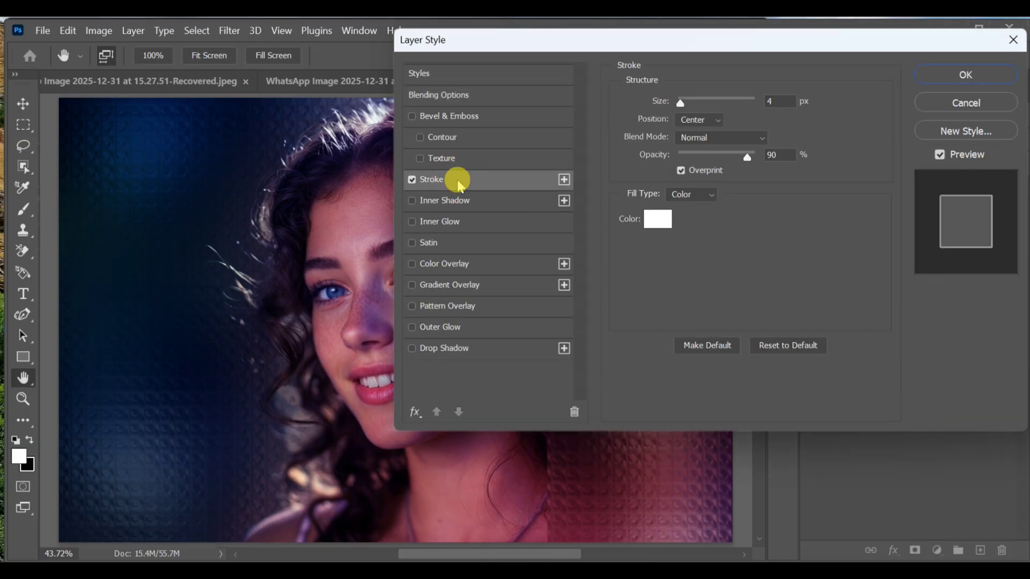
click(663, 220)
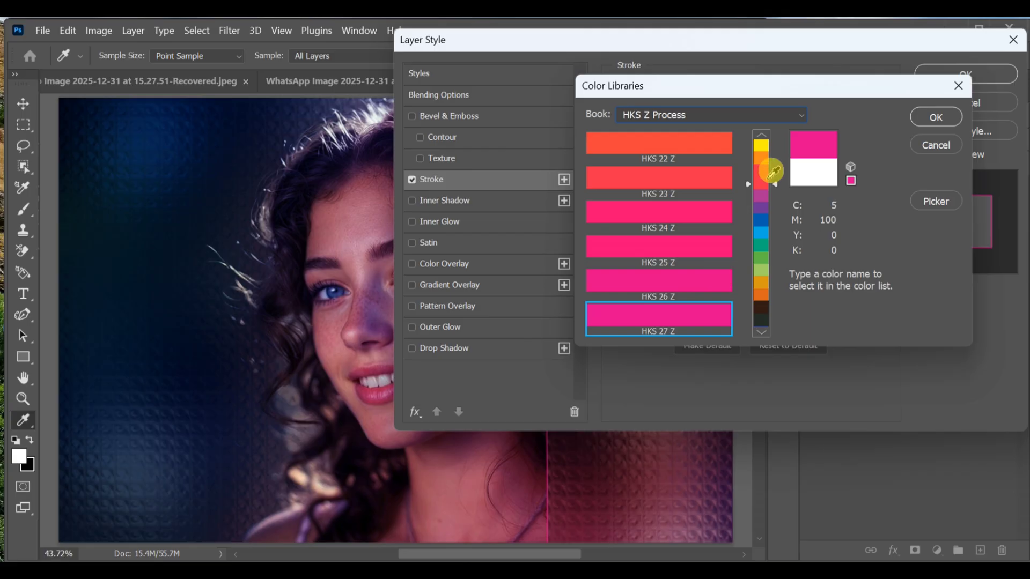
click(928, 116)
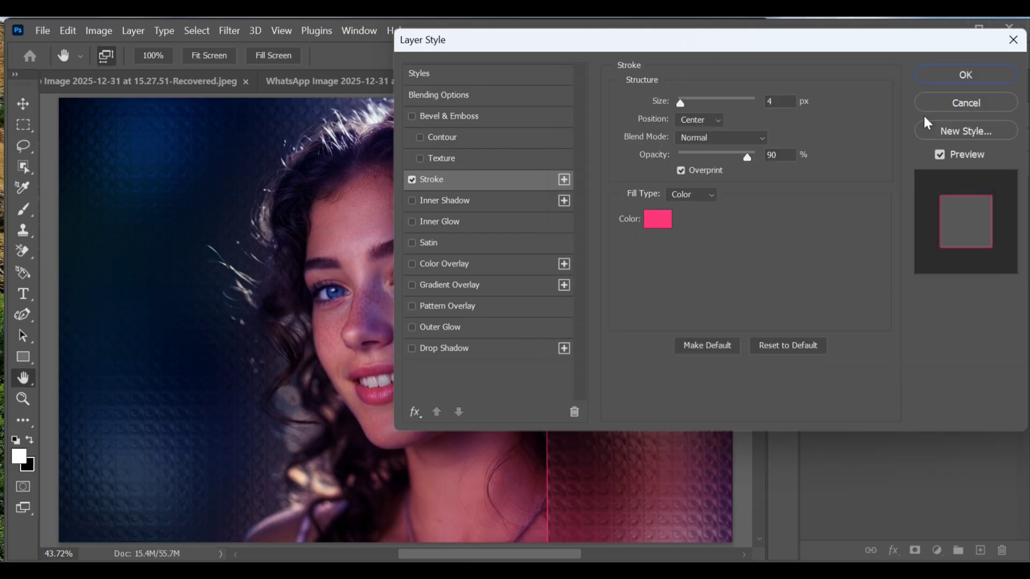
click(687, 104)
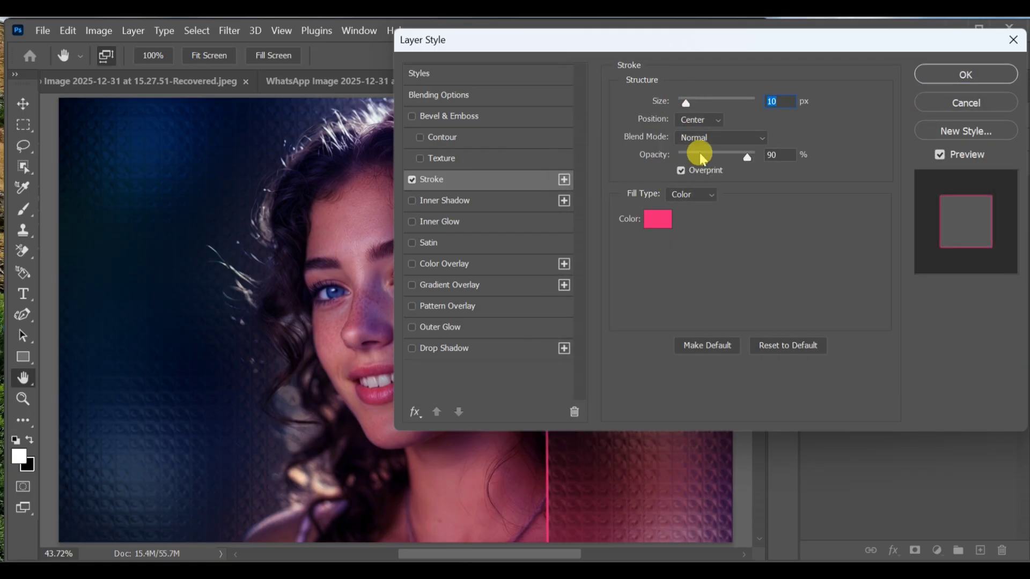
click(759, 157)
click(698, 120)
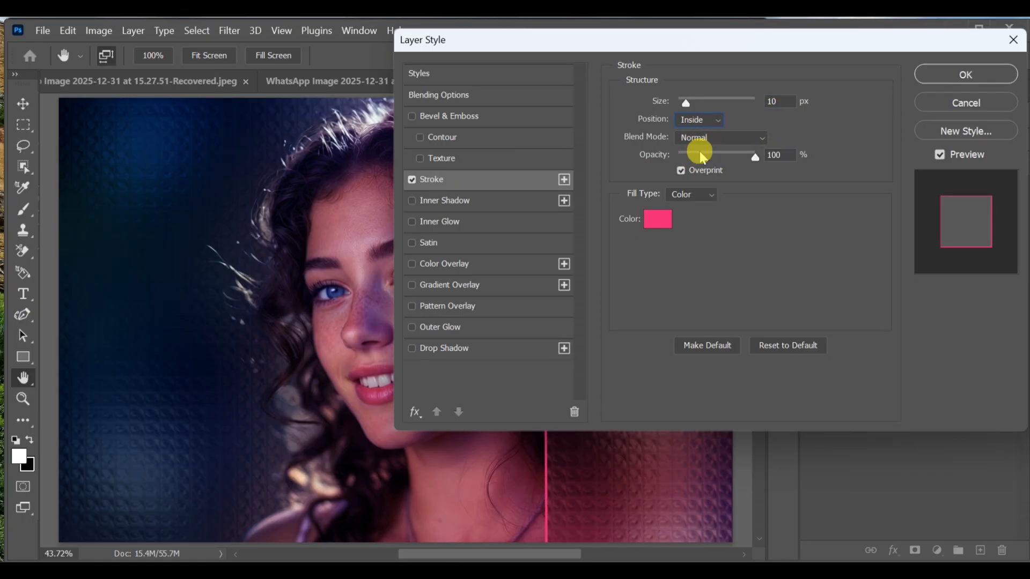
click(963, 74)
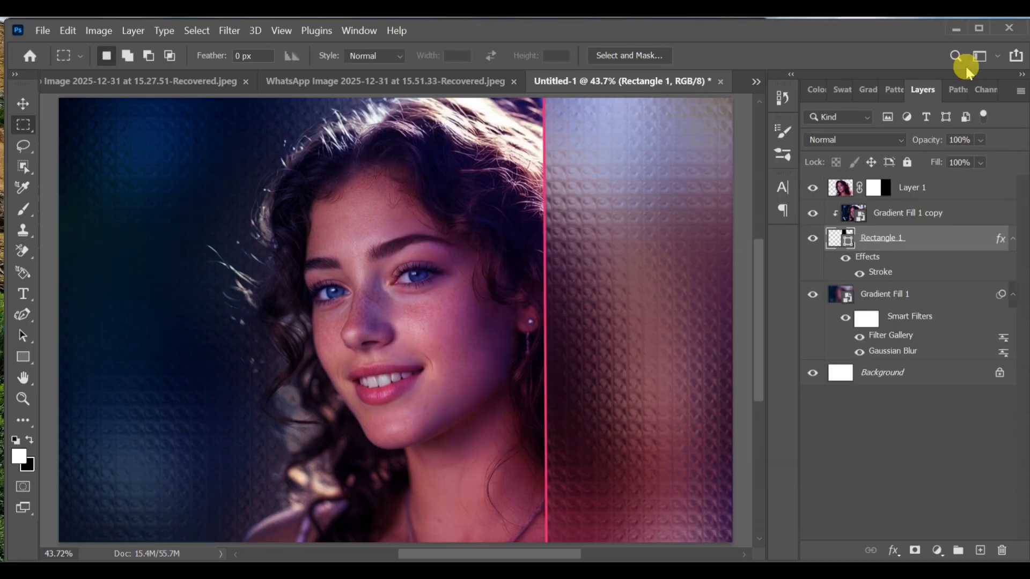
scroll(538, 189, down, 1)
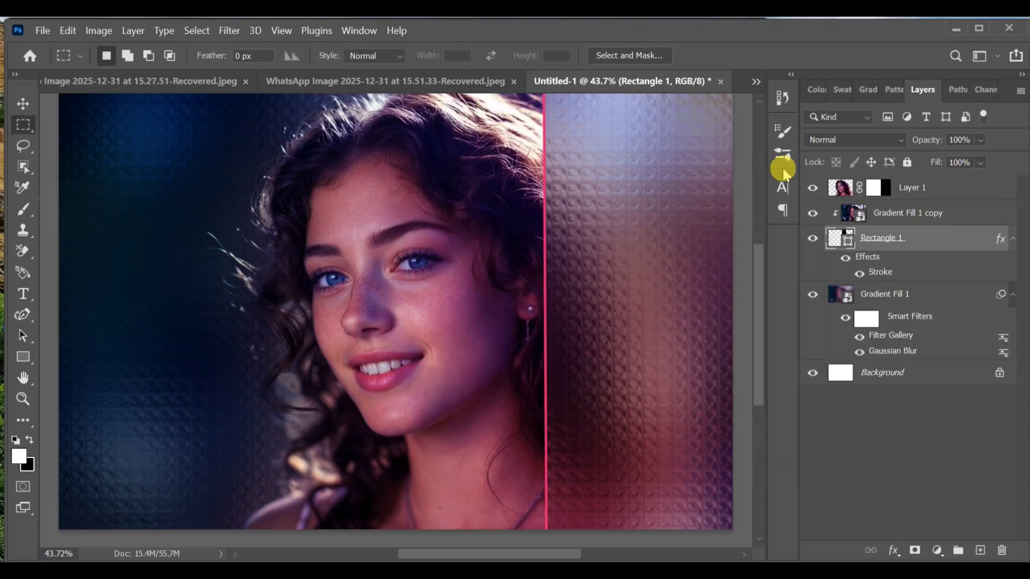